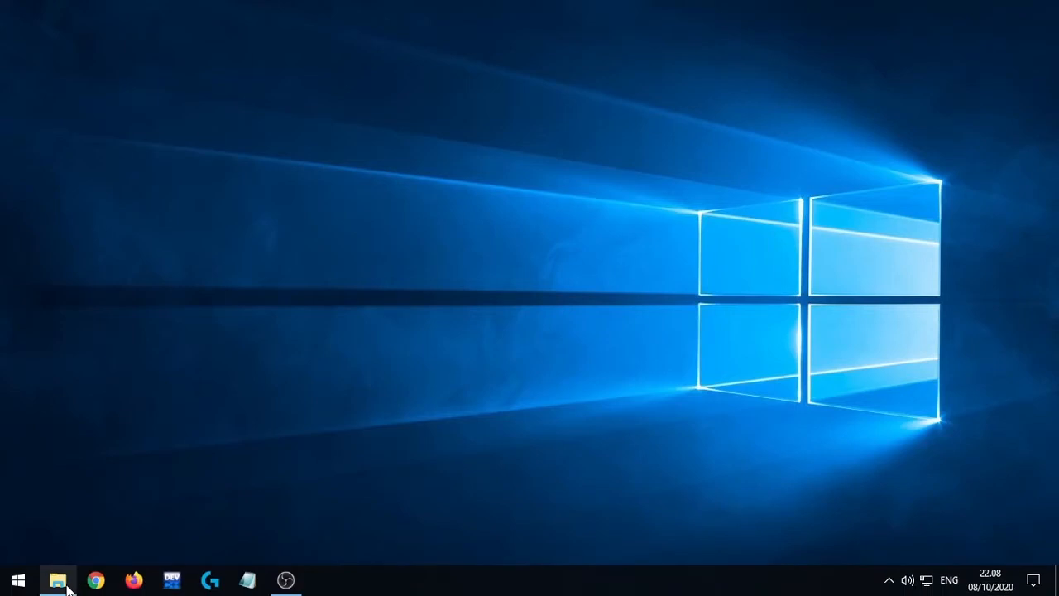
Install PGP Tool from pgptoolgui-0.5.9.2.msi, accepting the license agreement and allowing the installer to make changes, and minimize the Programs folder.
{"action": "double_click", "coordinate": [435, 282]}
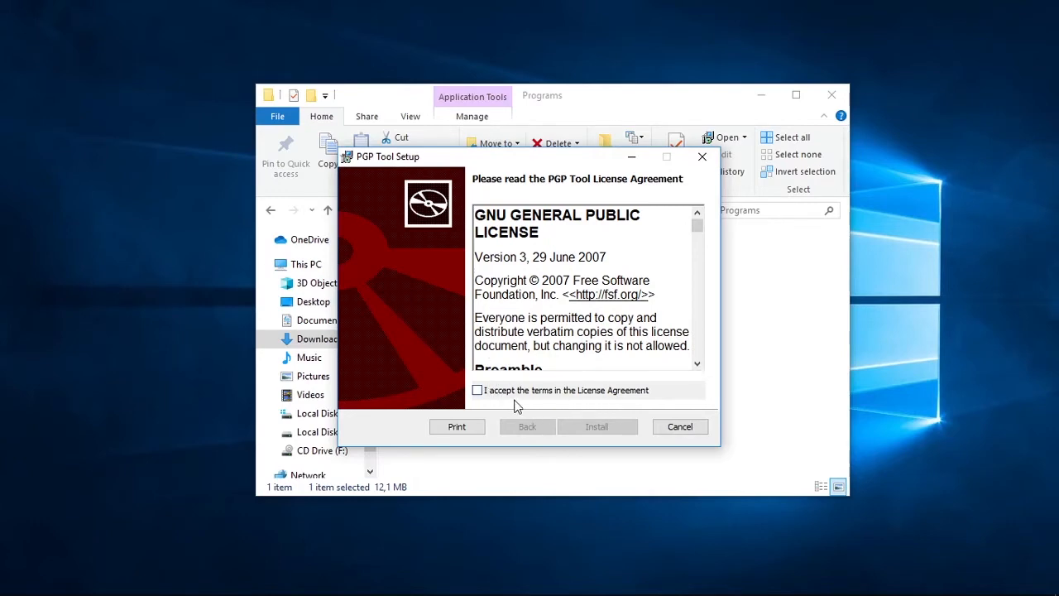
{"action": "left_click", "coordinate": [478, 391]}
{"action": "left_click", "coordinate": [598, 427]}
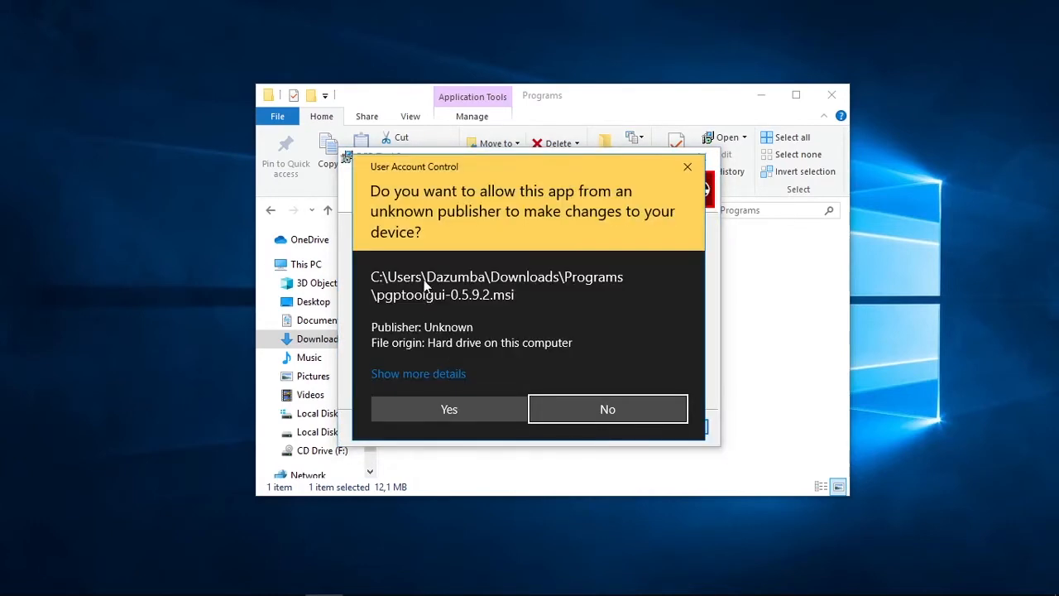
{"action": "left_click", "coordinate": [466, 416]}
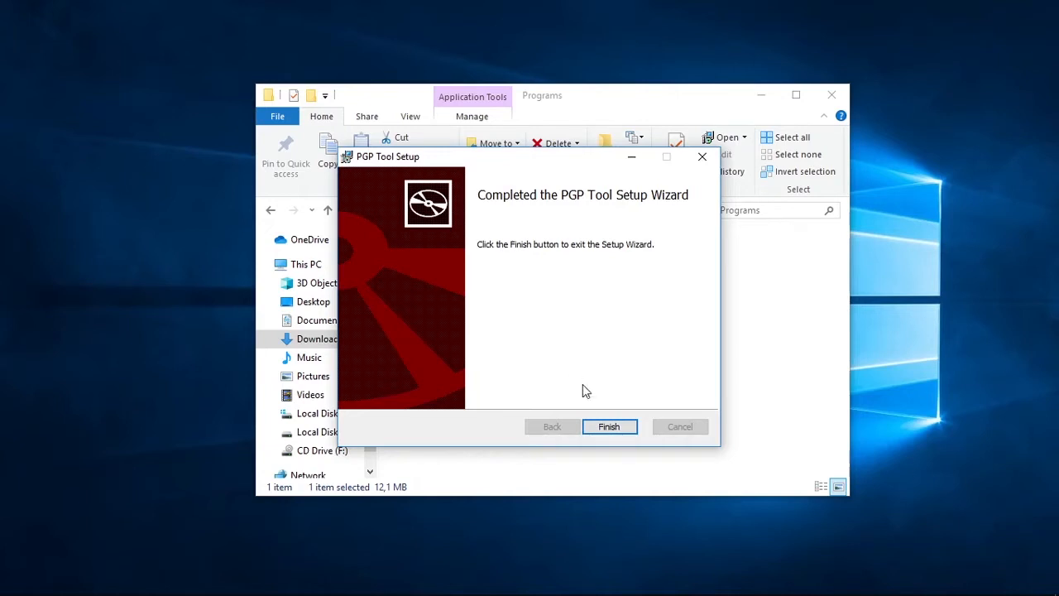
{"action": "left_click", "coordinate": [608, 429]}
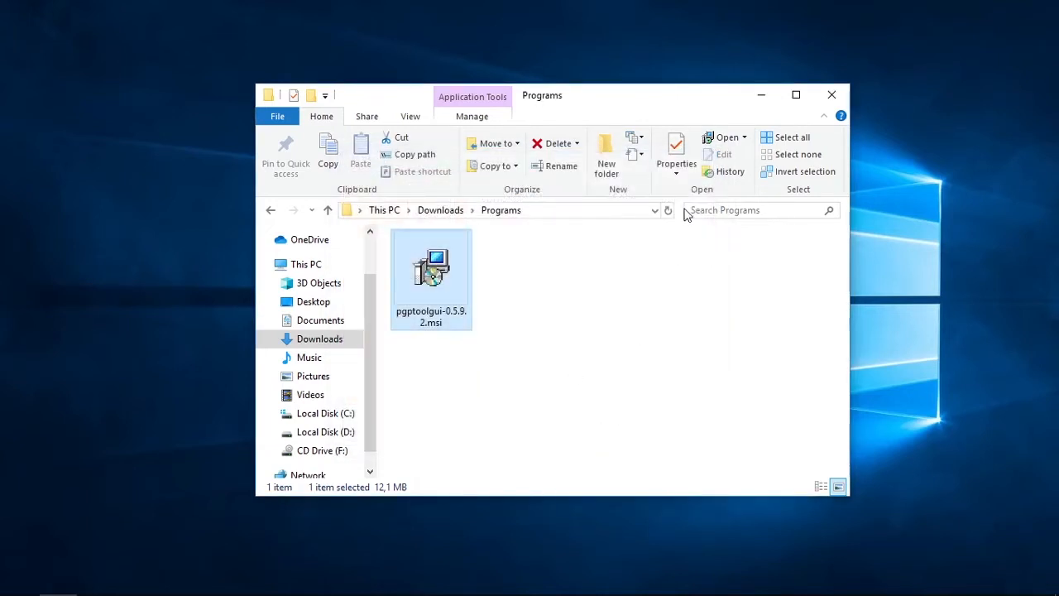
{"action": "left_click", "coordinate": [752, 99]}
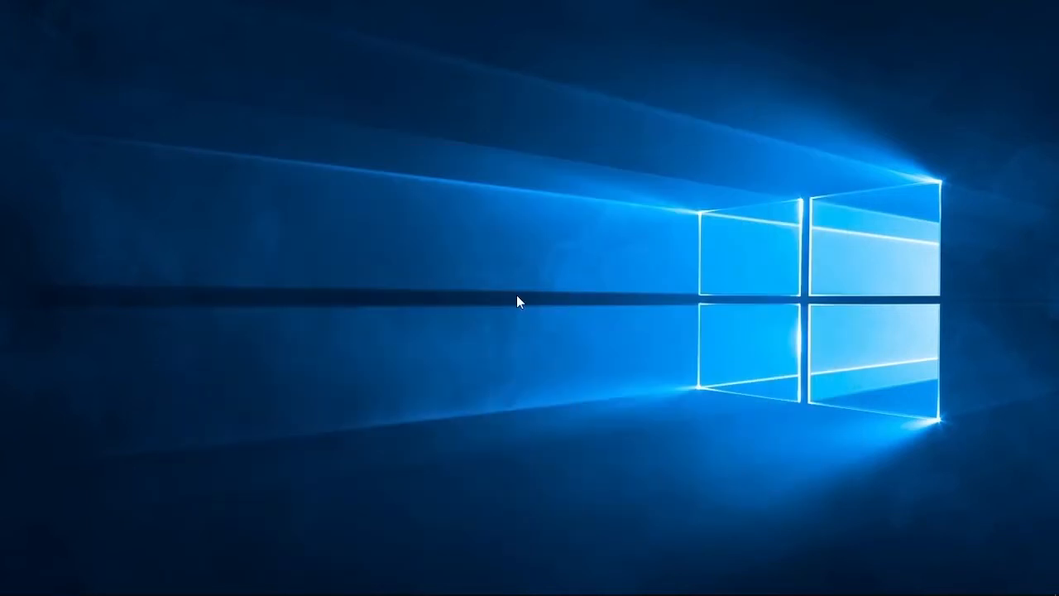
Launch PGPTool and open the form for creating a new PGP key.
{"action": "key", "text": "super"}
{"action": "type", "text": "pgp"}
{"action": "key", "text": "Return"}
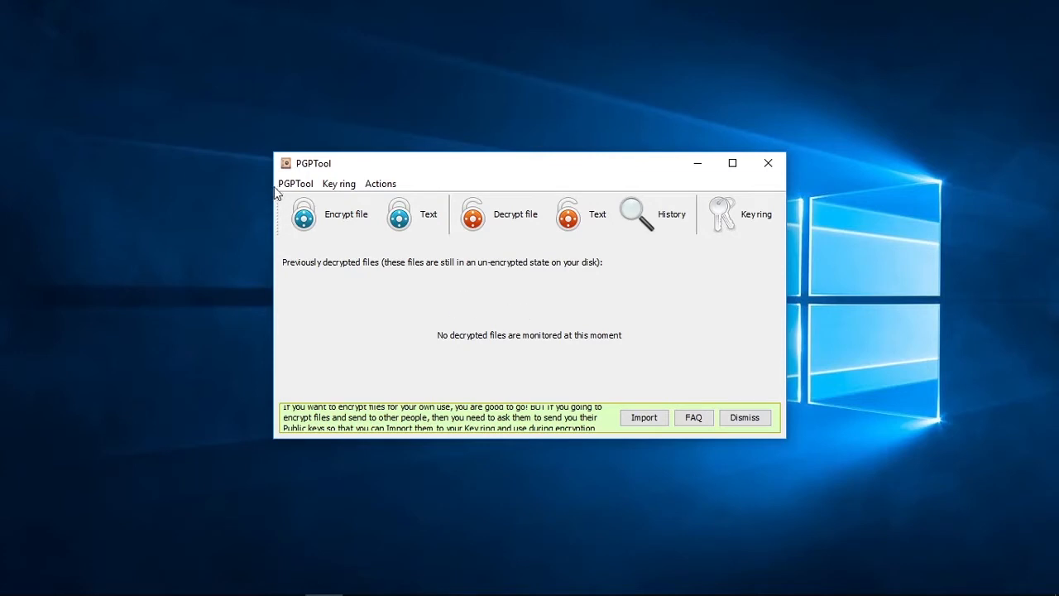
{"action": "left_click", "coordinate": [344, 189]}
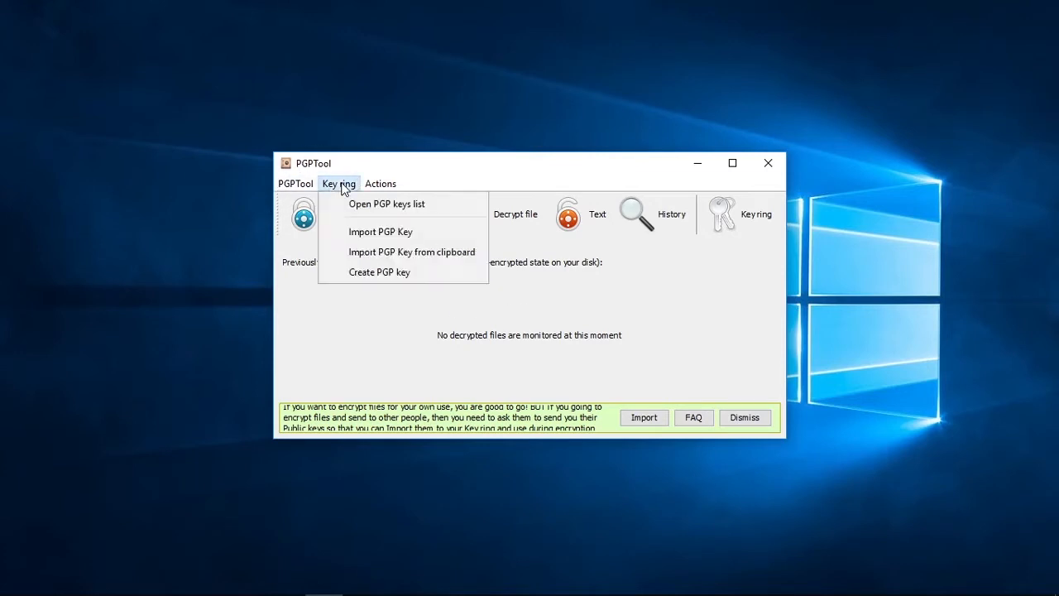
{"action": "left_click", "coordinate": [383, 273]}
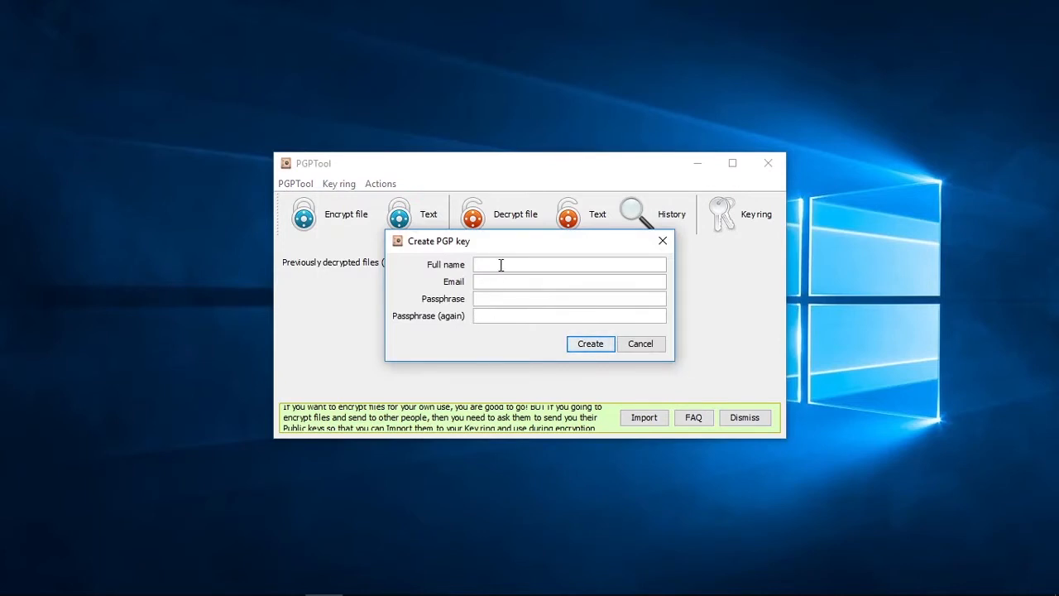
Enter the key owner's full name and e-mail address for the new PGP key.
{"action": "type", "text": "fiqri"}
{"action": "left_click", "coordinate": [565, 280]}
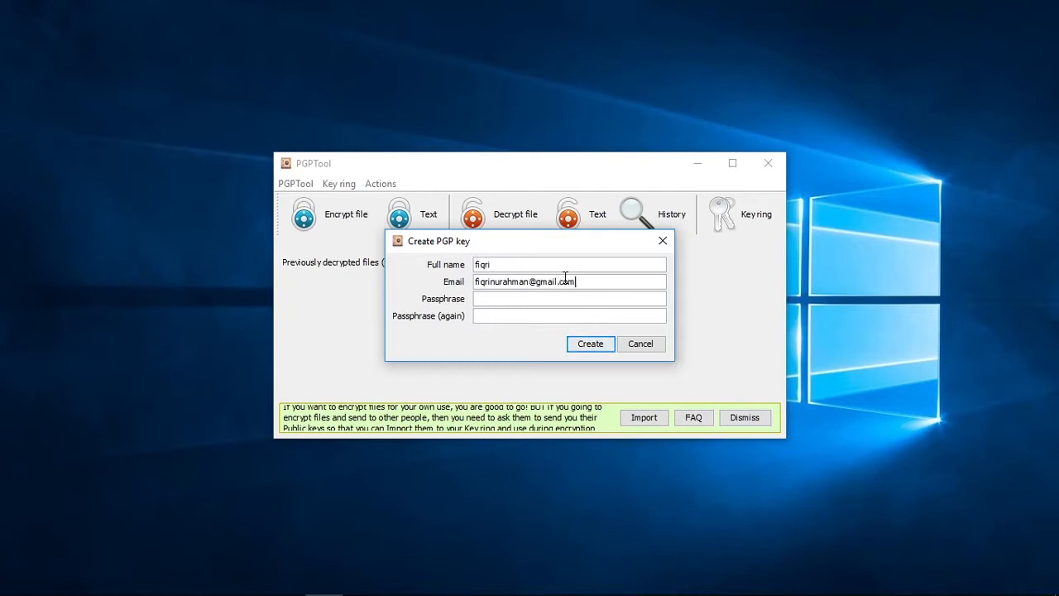
Enter and repeat the passphrase for the new PGP key, and create the key.
{"action": "key", "text": "Tab"}
{"action": "key", "text": "Tab"}
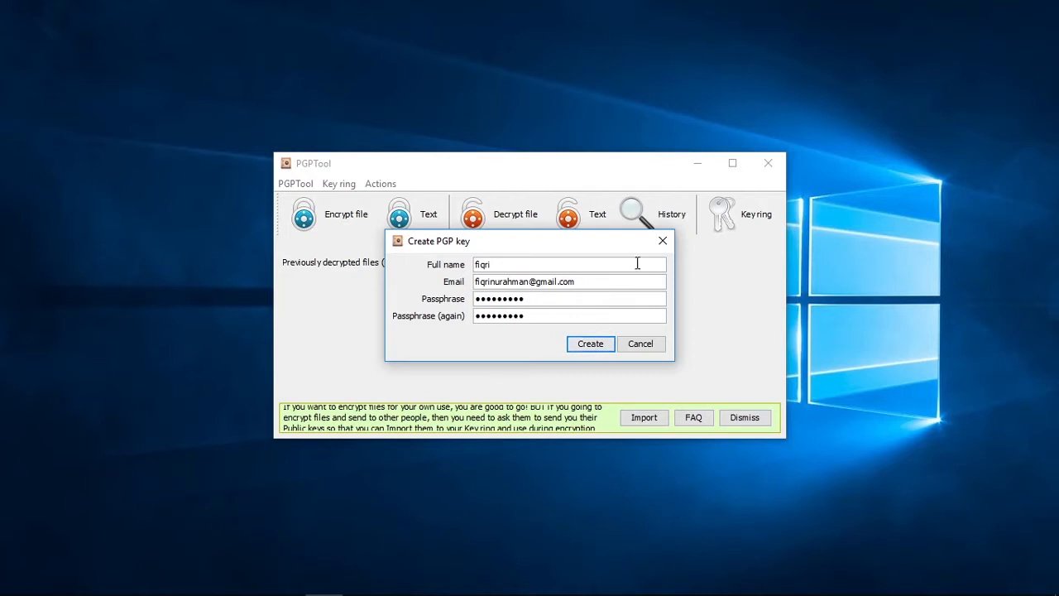
{"action": "left_click", "coordinate": [662, 241]}
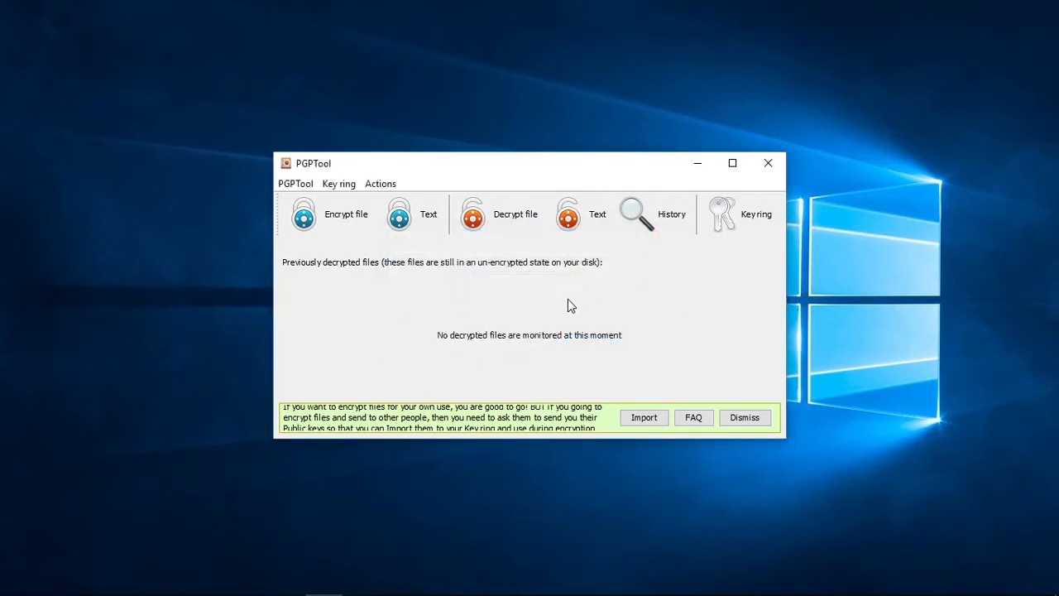
Check the new key's entry and key type in the PGP keys list, and close the list.
{"action": "left_click", "coordinate": [744, 217]}
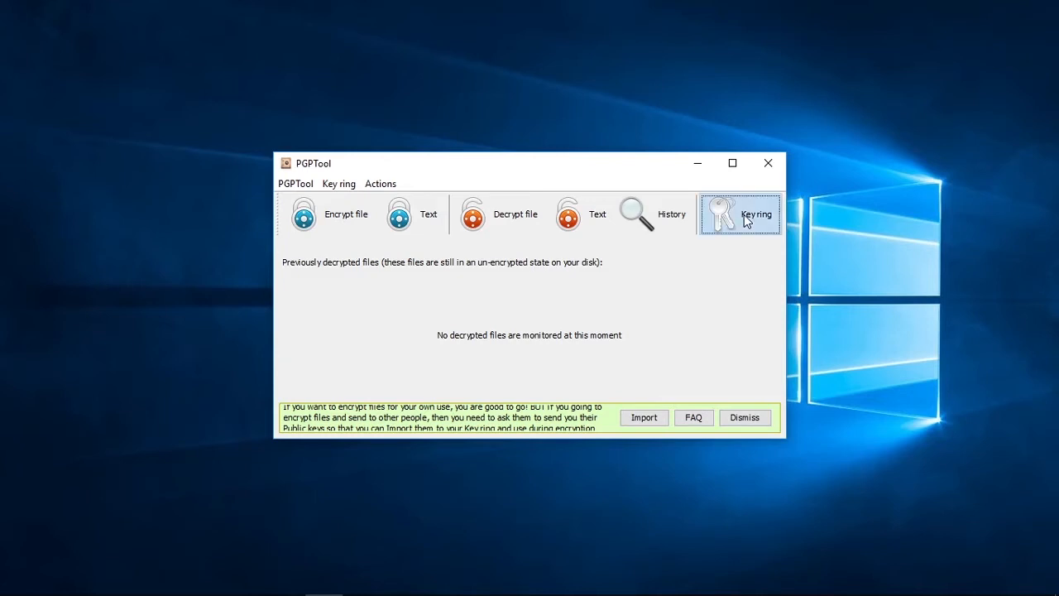
{"action": "left_click", "coordinate": [254, 181]}
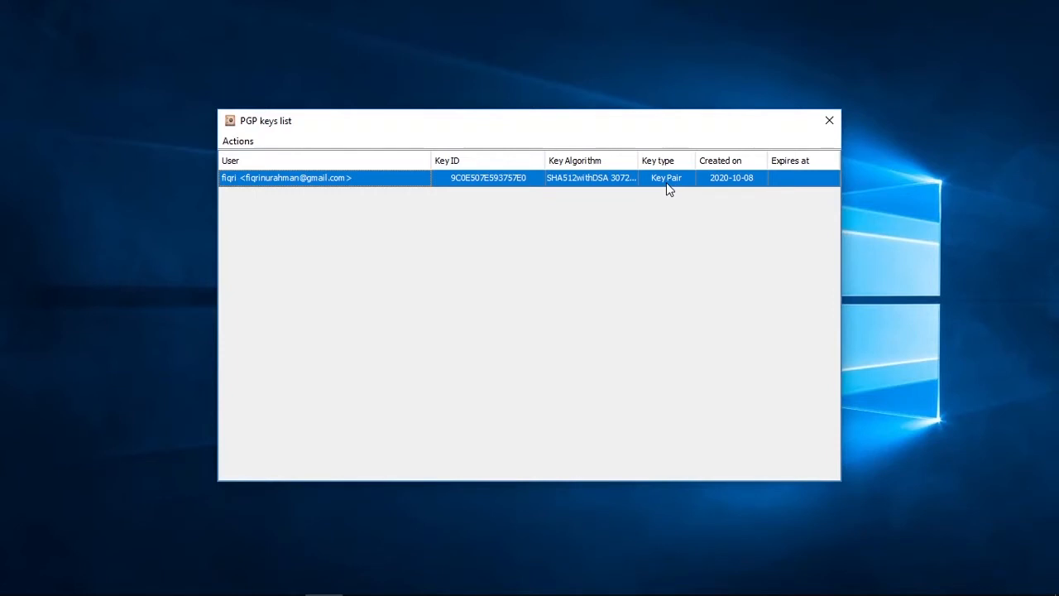
{"action": "left_click", "coordinate": [830, 122]}
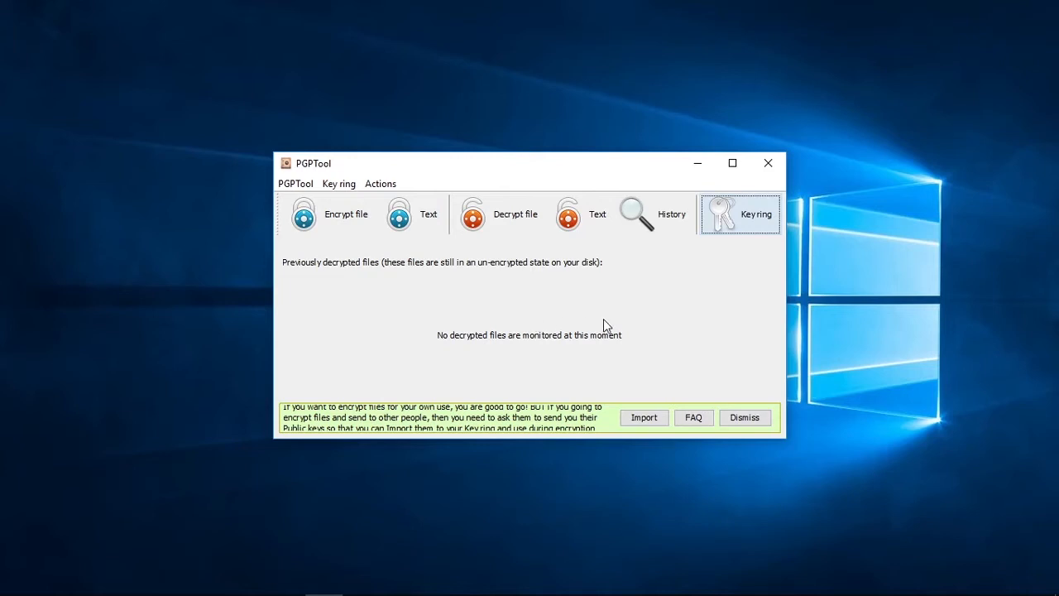
Import the recipient's public key from the .asc file in the PGP files folder.
{"action": "left_click", "coordinate": [339, 184]}
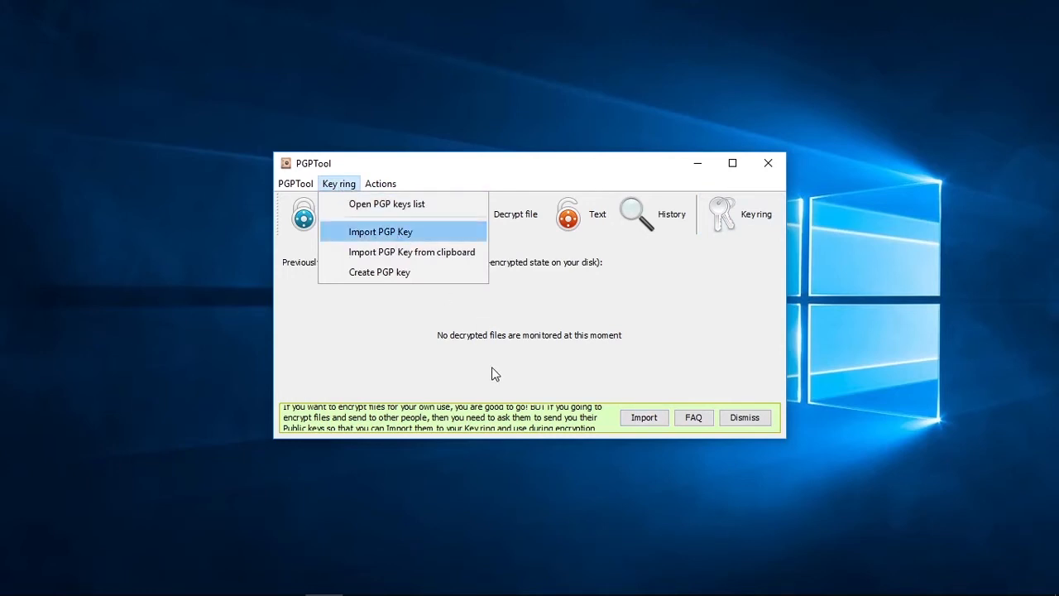
{"action": "key", "text": "Return"}
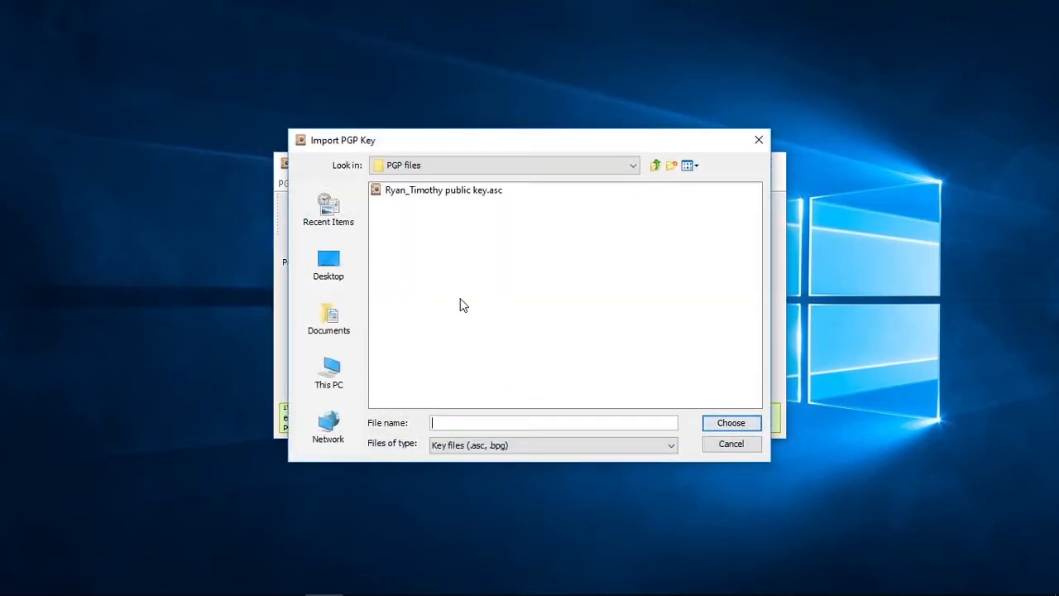
{"action": "left_click", "coordinate": [406, 195]}
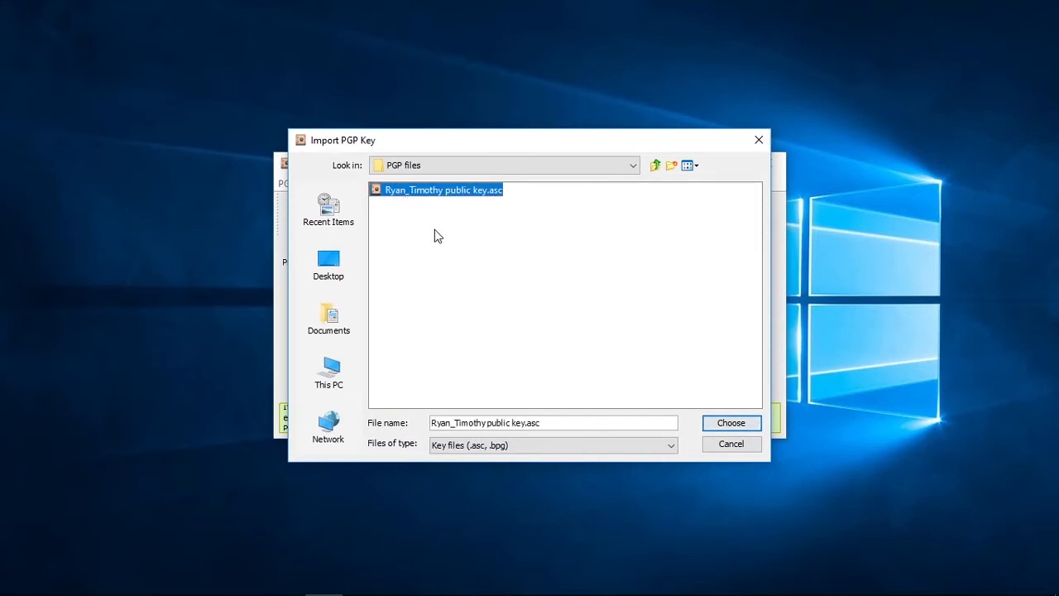
{"action": "left_click", "coordinate": [728, 424]}
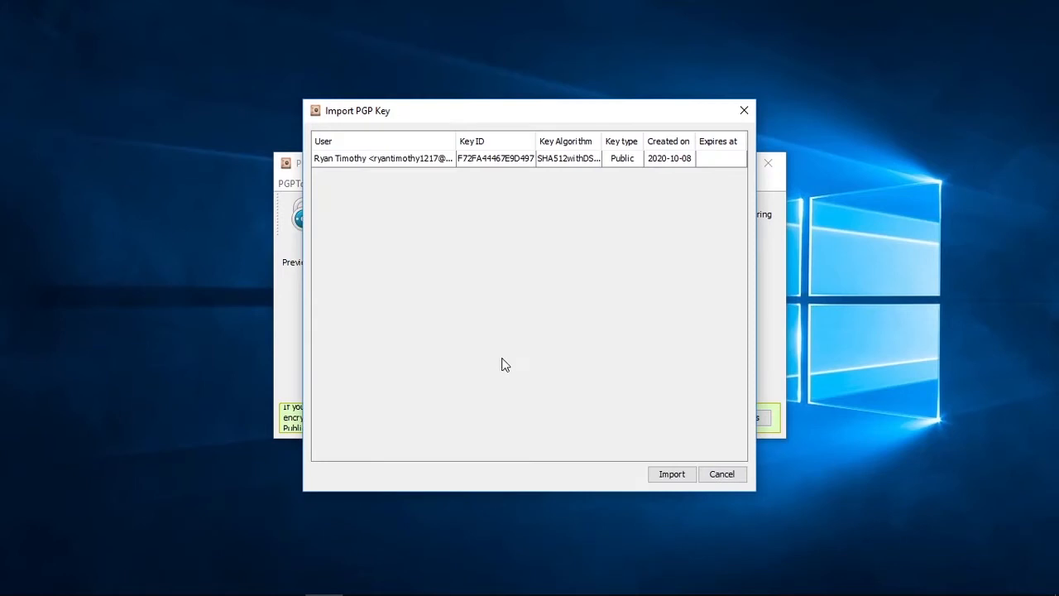
{"action": "left_click", "coordinate": [620, 161]}
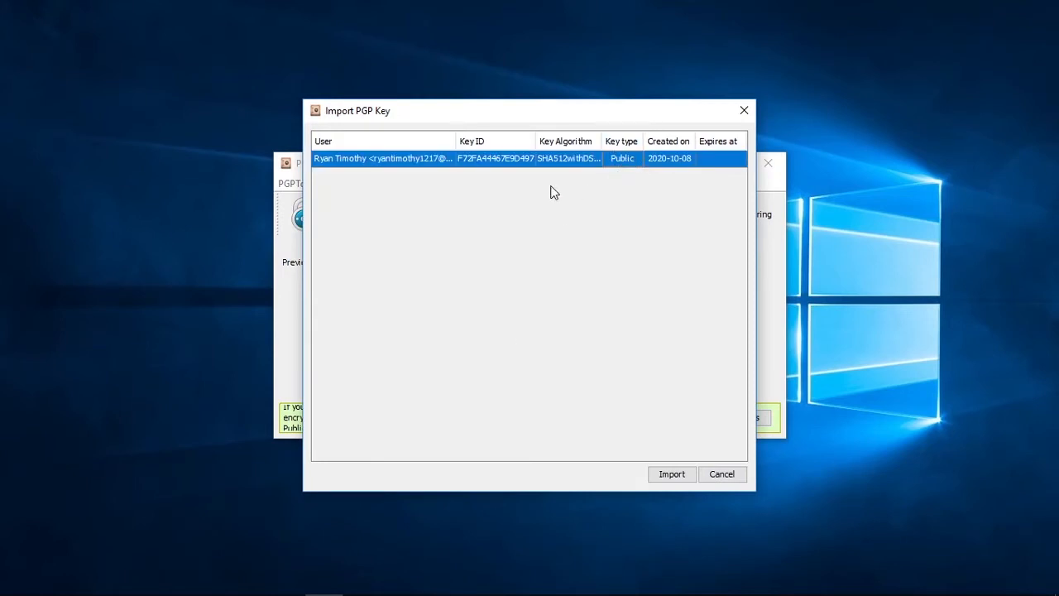
{"action": "left_click", "coordinate": [670, 480]}
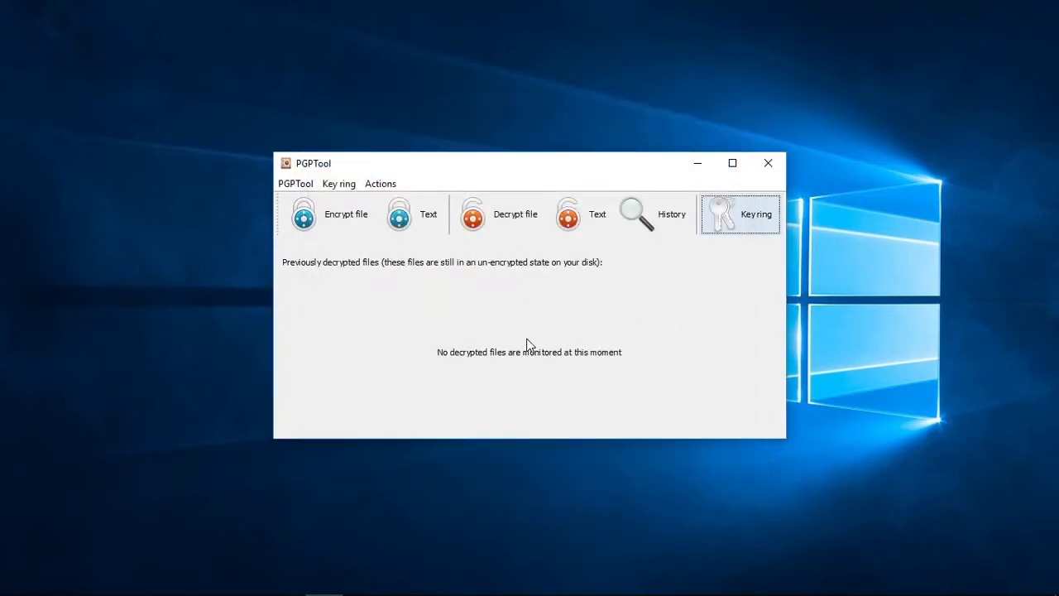
Check the imported public key's entry in the PGP keys list, and close the list.
{"action": "left_click", "coordinate": [745, 219]}
{"action": "left_click", "coordinate": [286, 196]}
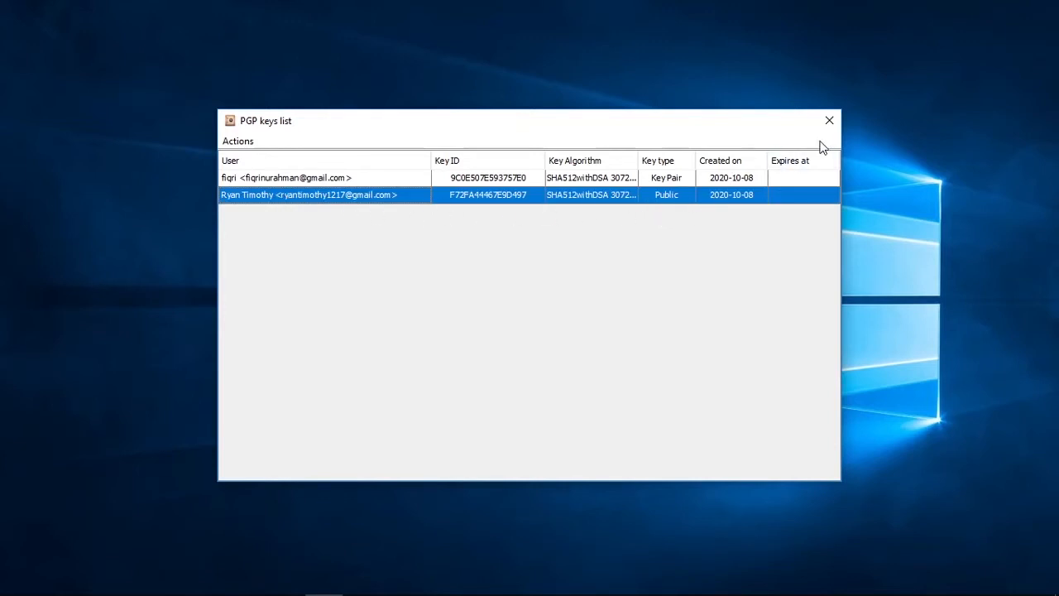
{"action": "left_click", "coordinate": [829, 121]}
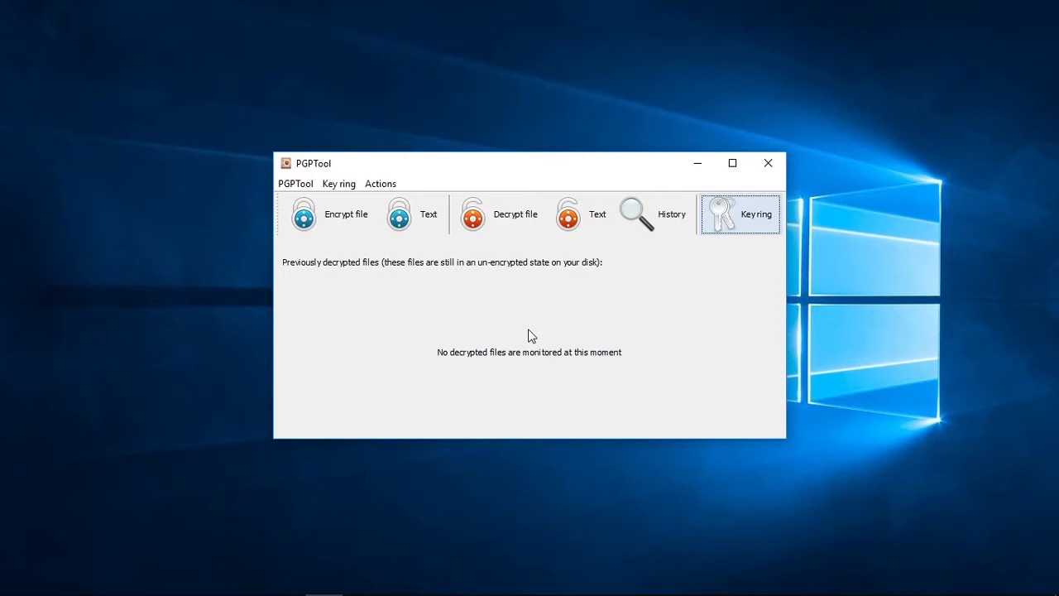
Encrypt Mars-Udayana.mp3 into the same folder with only the imported public key's owner as recipient.
{"action": "left_click", "coordinate": [335, 226]}
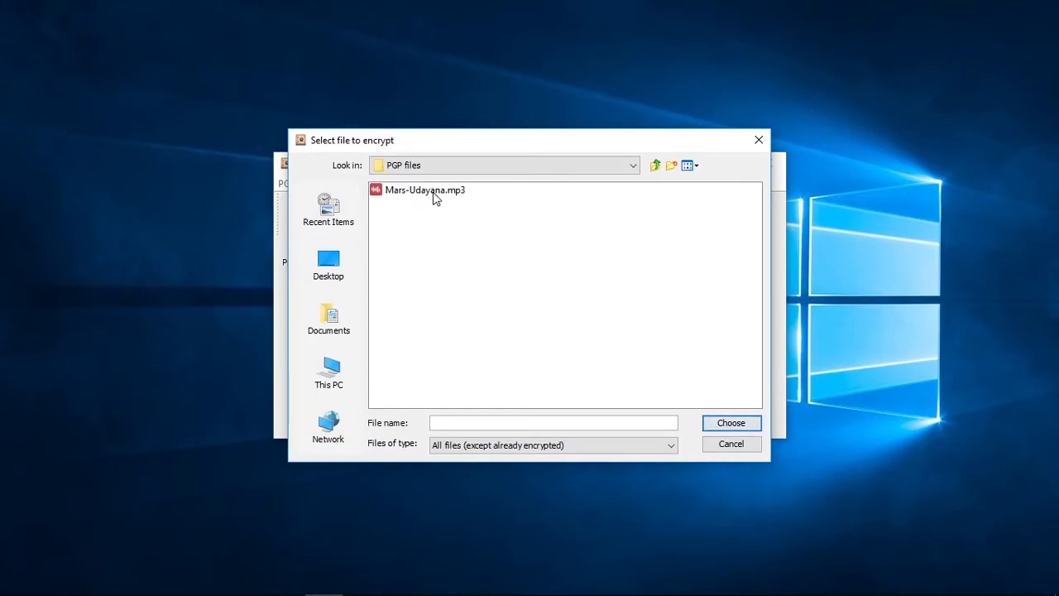
{"action": "left_click", "coordinate": [434, 199]}
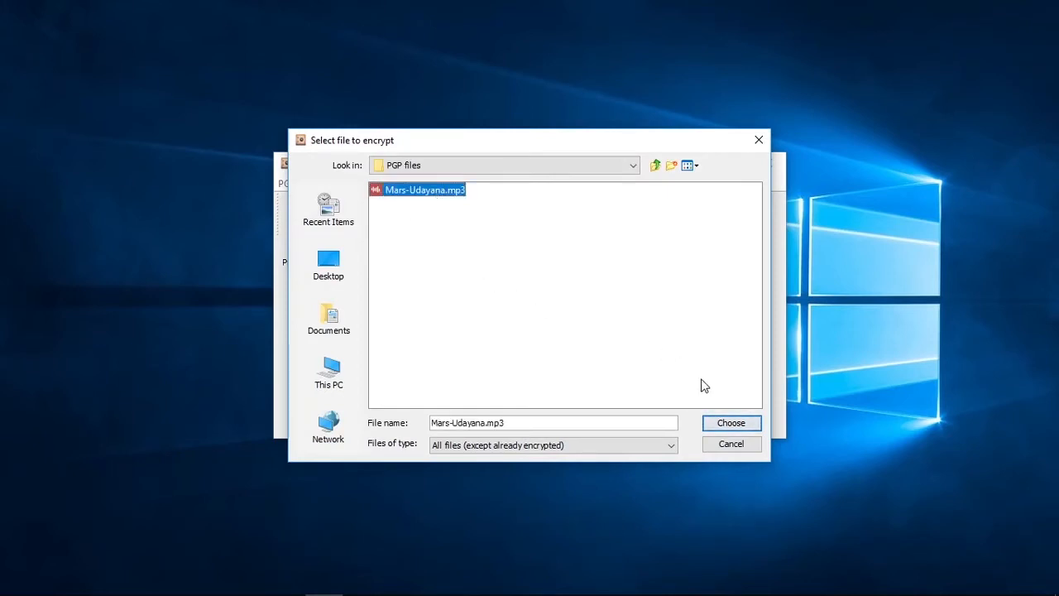
{"action": "left_click", "coordinate": [725, 423]}
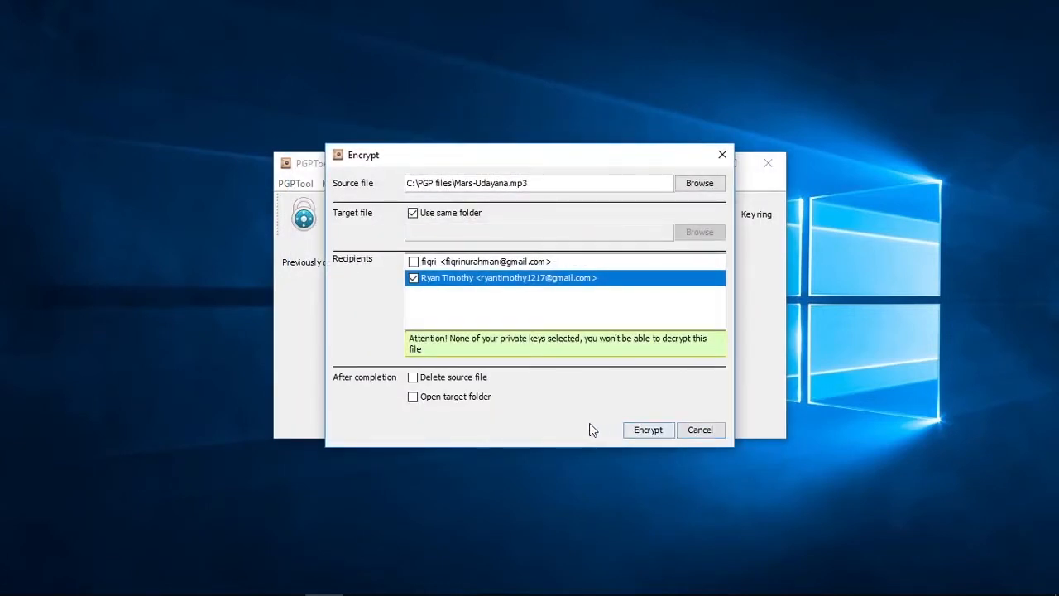
{"action": "left_click", "coordinate": [544, 309]}
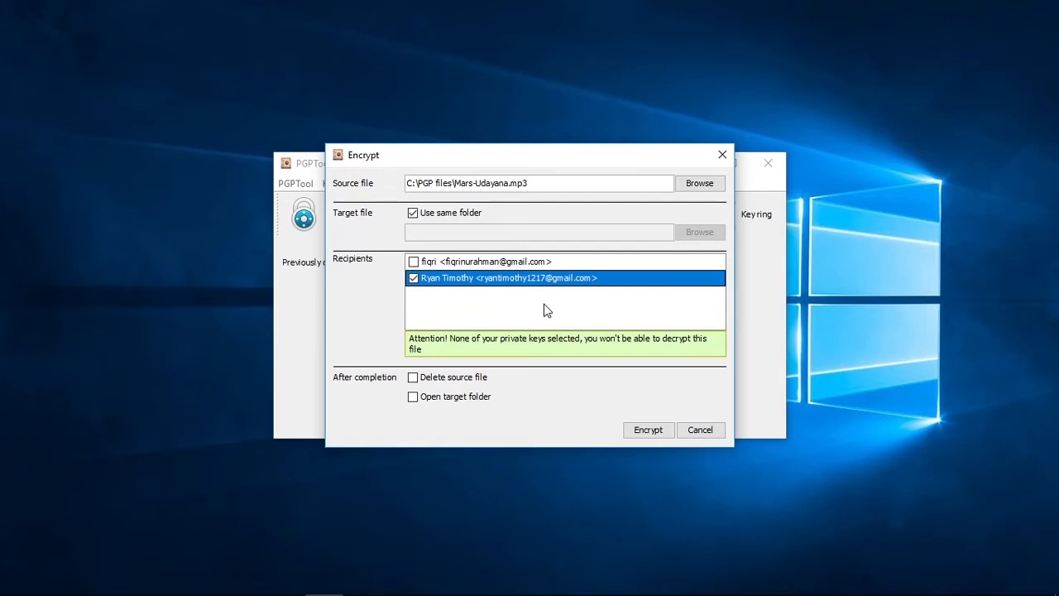
{"action": "left_click", "coordinate": [648, 430]}
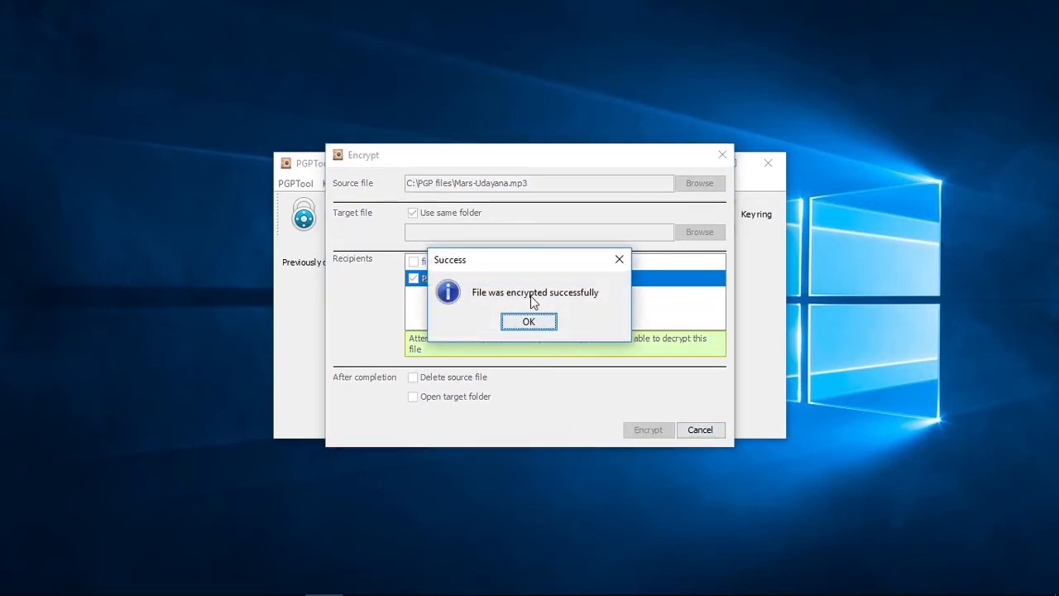
{"action": "left_click", "coordinate": [530, 322]}
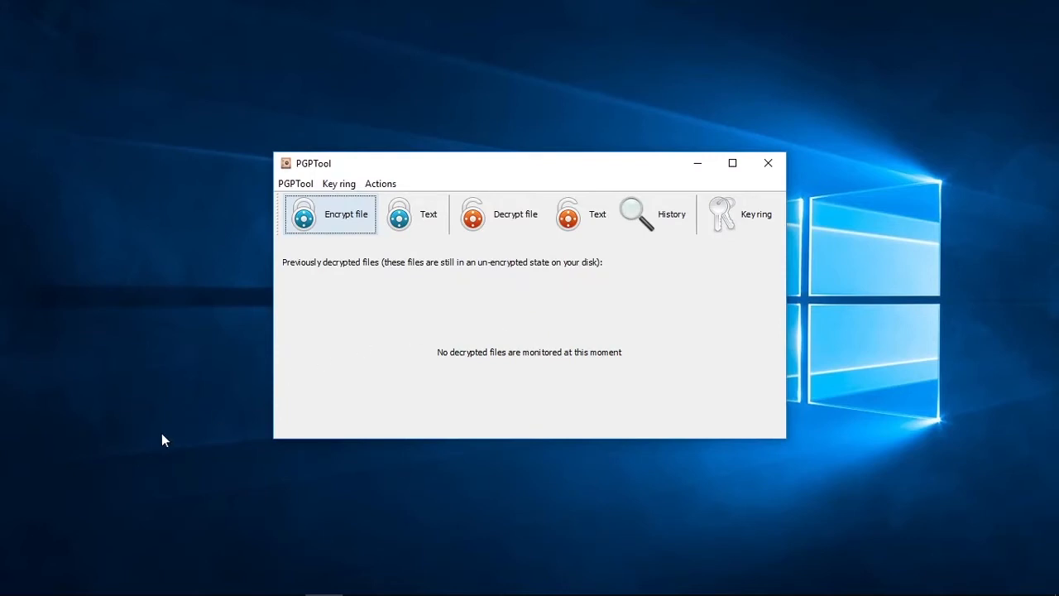
Switch to File Explorer and examine the encrypted Mars-Udayana.pgp in the PGP files folder, then minimize the window.
{"action": "left_click", "coordinate": [57, 580]}
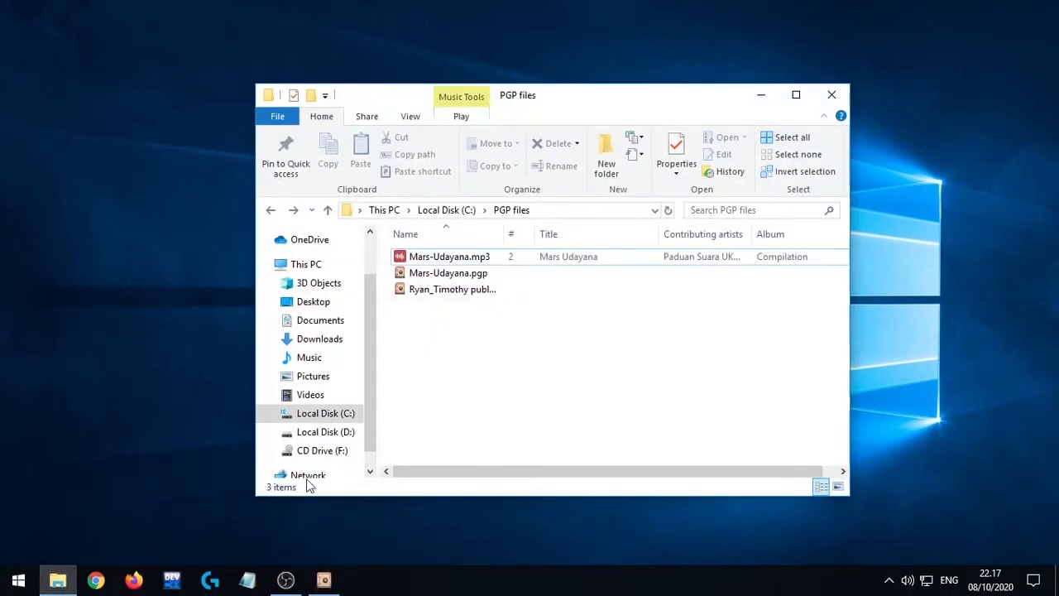
{"action": "left_click", "coordinate": [453, 274]}
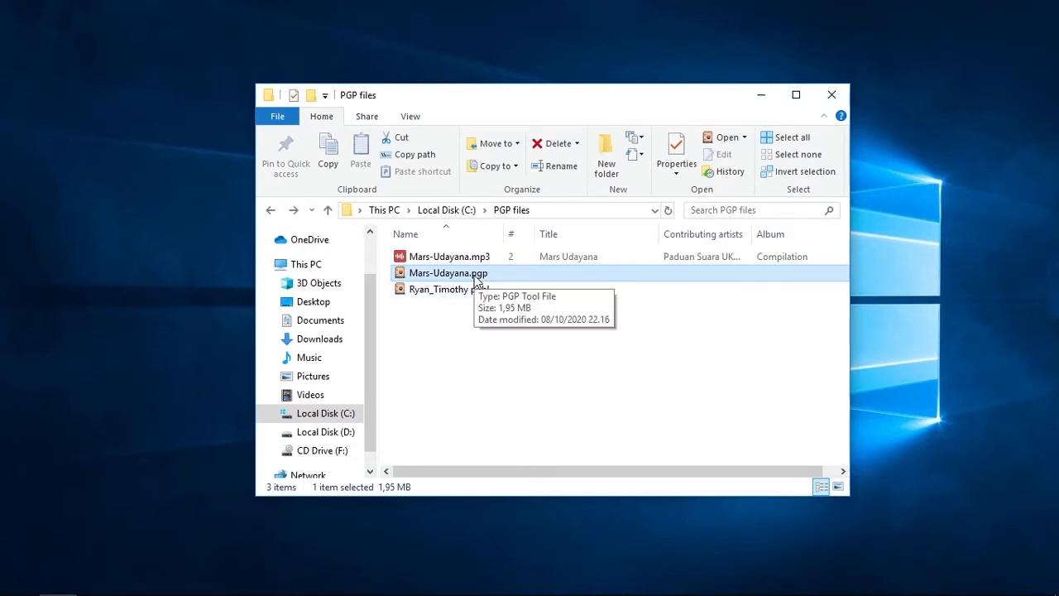
{"action": "left_click", "coordinate": [758, 91]}
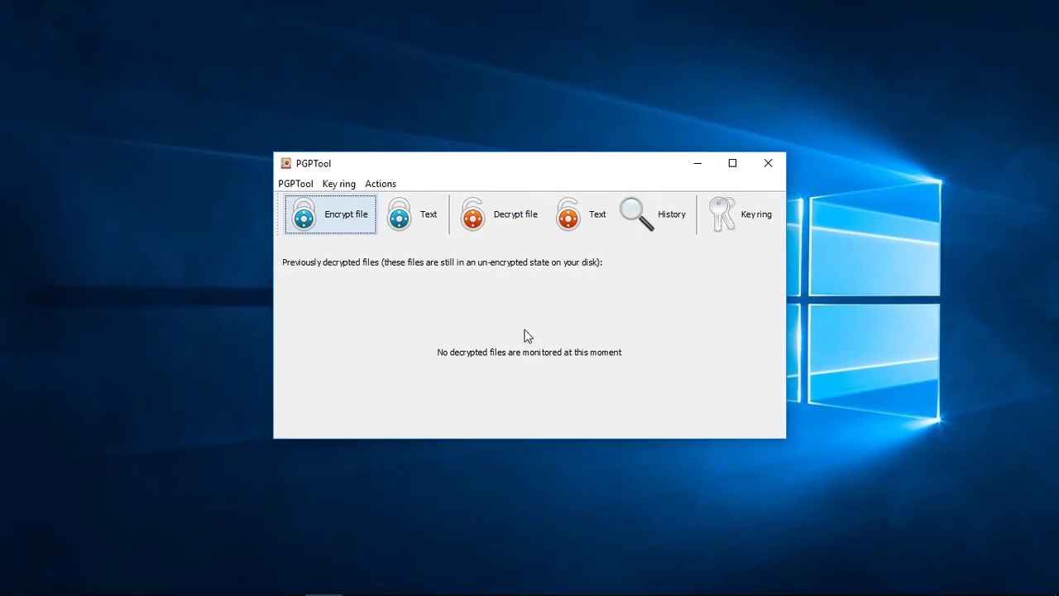
Try to decrypt Mars-Udayana.pgp from the PGP files folder and check whether a registered key suits it.
{"action": "left_click", "coordinate": [511, 222]}
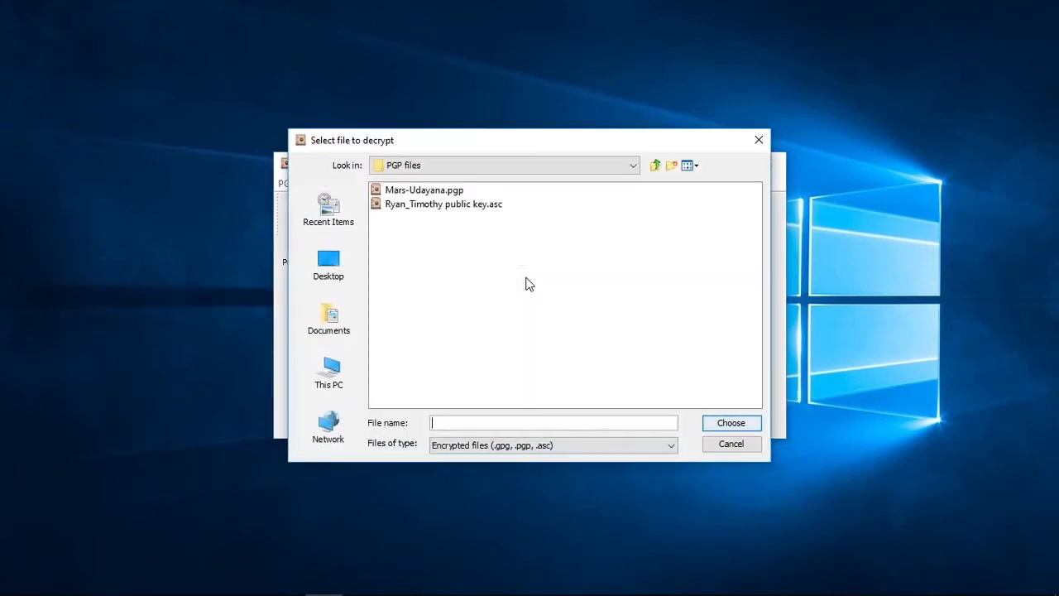
{"action": "left_click", "coordinate": [425, 193]}
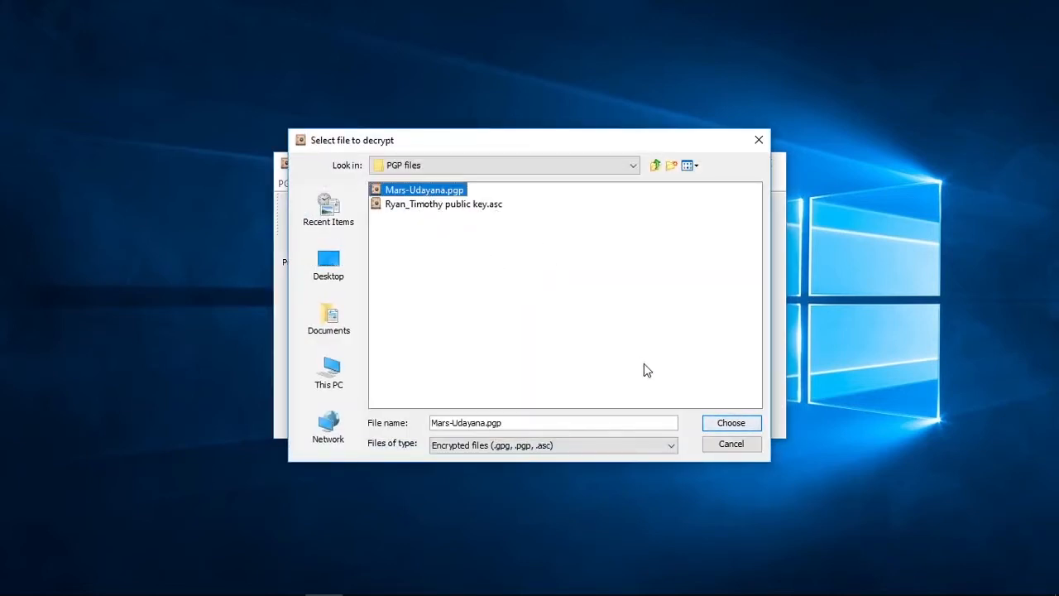
{"action": "left_click", "coordinate": [730, 424]}
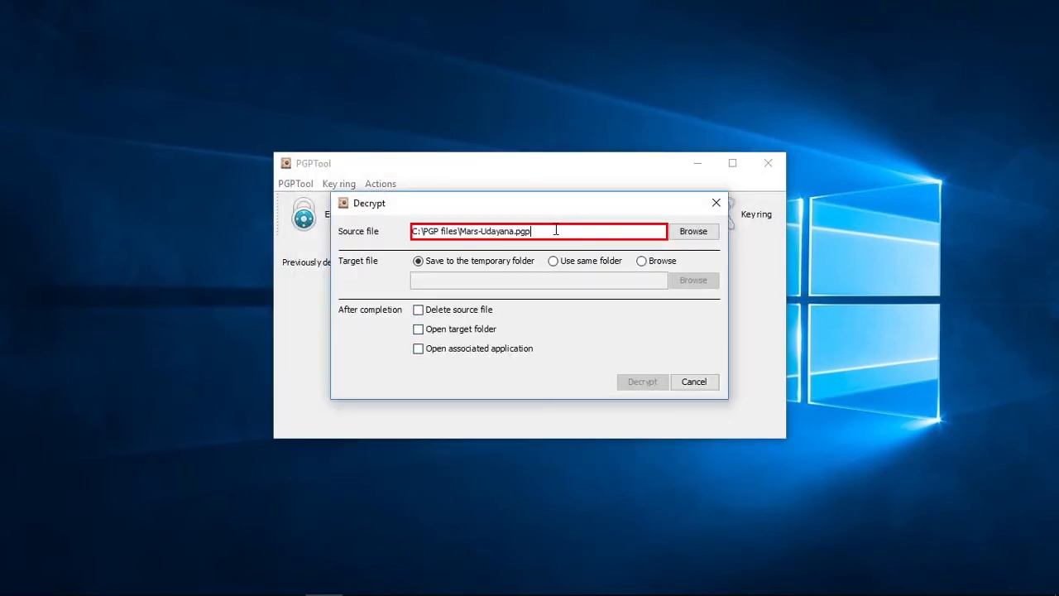
{"action": "mouse_move", "coordinate": [579, 232]}
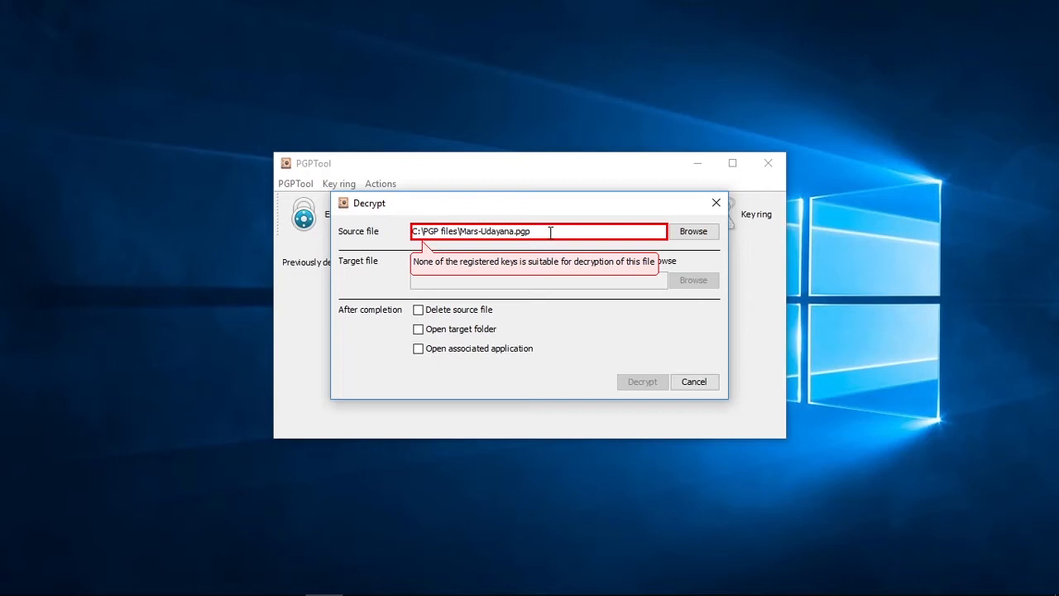
Cancel the decryption, check the Mars-Udayana PGP file in D:\PGP Files in File Explorer, and return to PGPTool.
{"action": "left_click", "coordinate": [692, 381]}
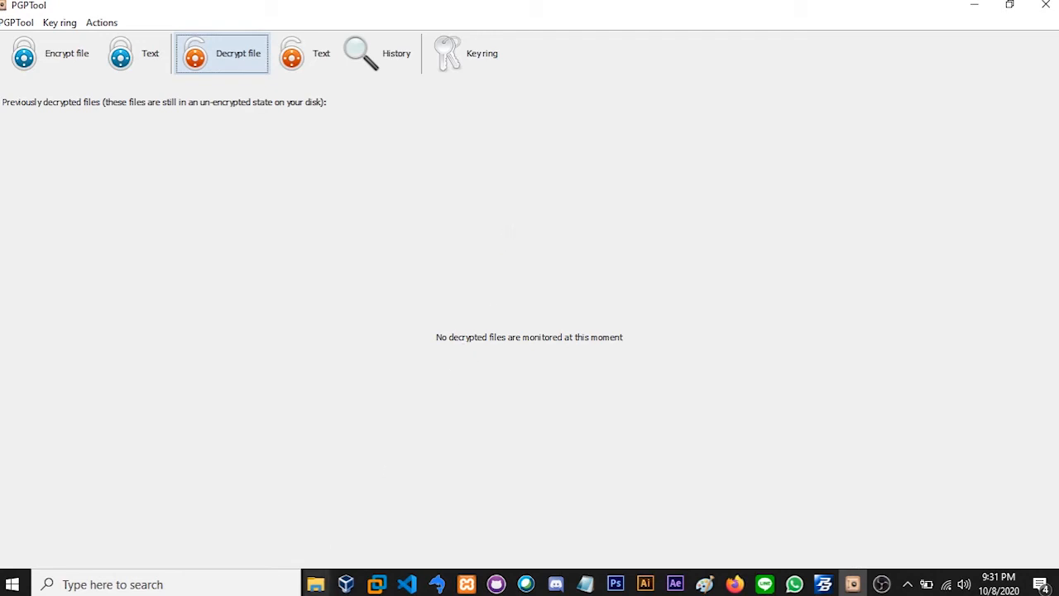
{"action": "left_click", "coordinate": [315, 584]}
{"action": "left_click", "coordinate": [243, 520]}
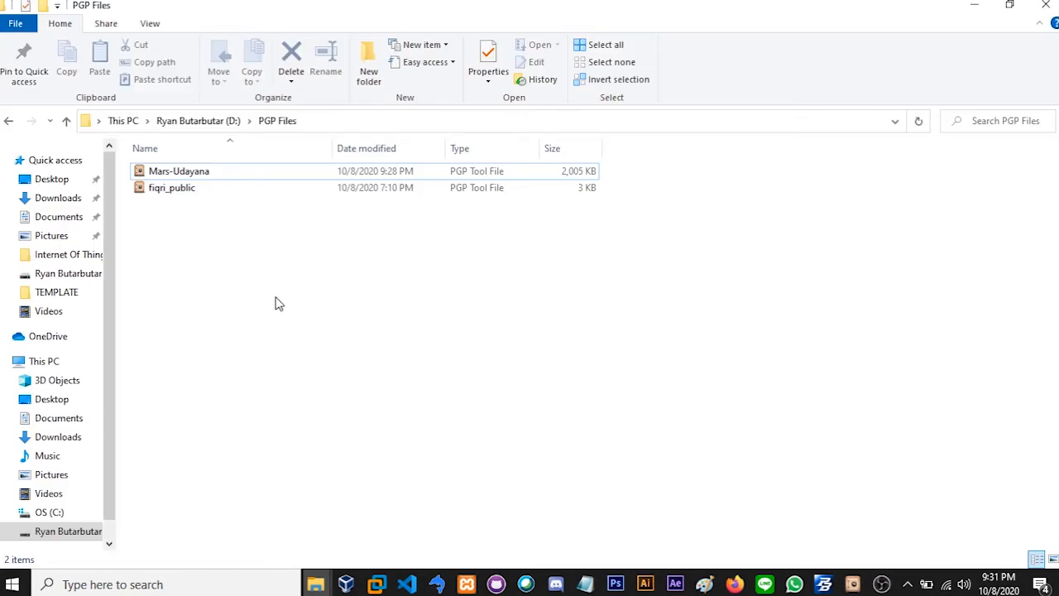
{"action": "left_click", "coordinate": [247, 175]}
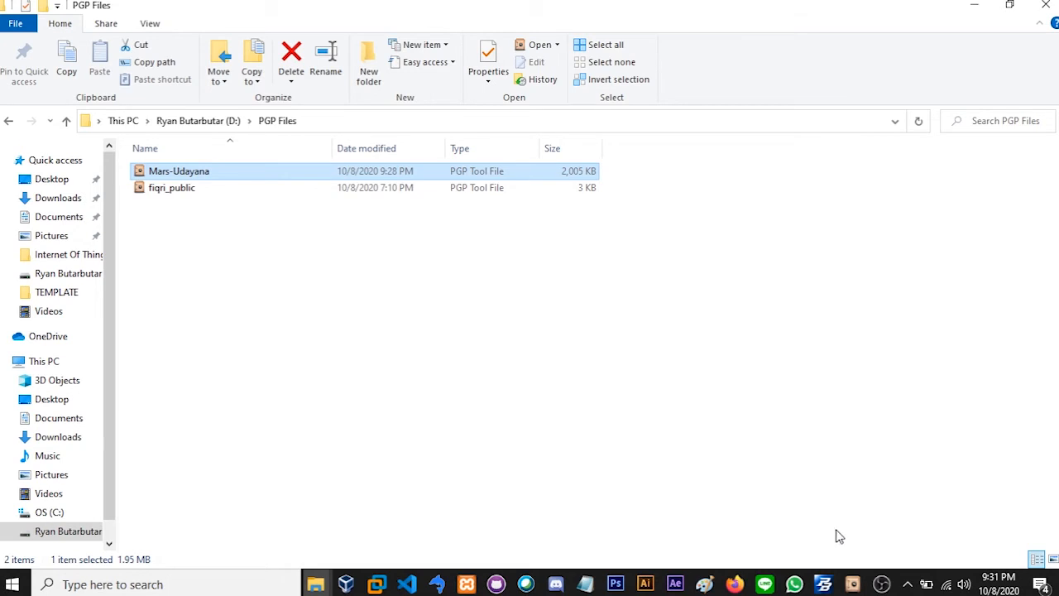
{"action": "left_click", "coordinate": [854, 584]}
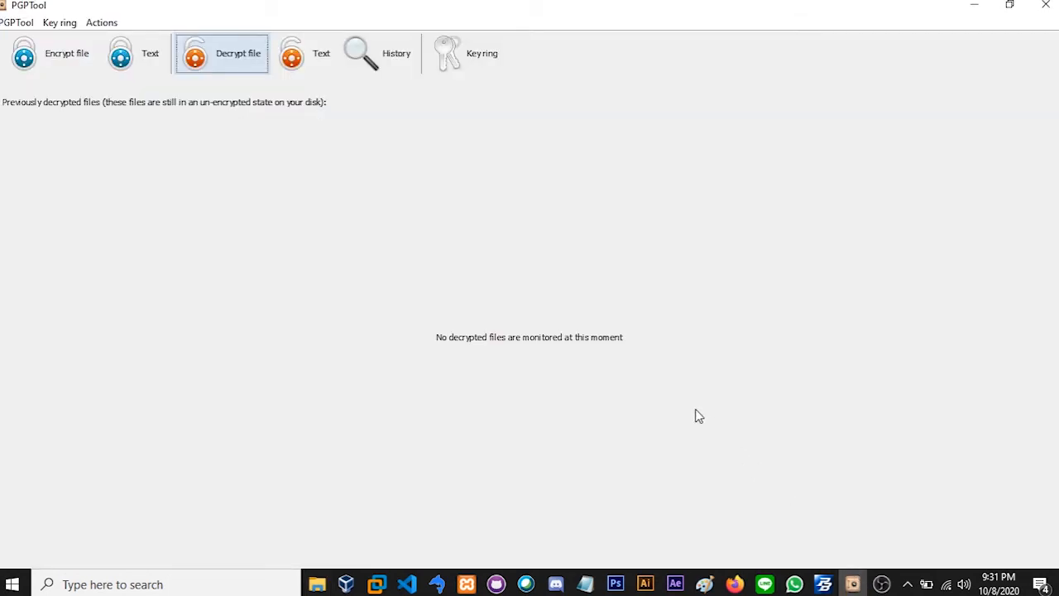
Choose Mars-Udayana.pgp from the PGP Files folder on drive D as the file to decrypt.
{"action": "left_click", "coordinate": [242, 58]}
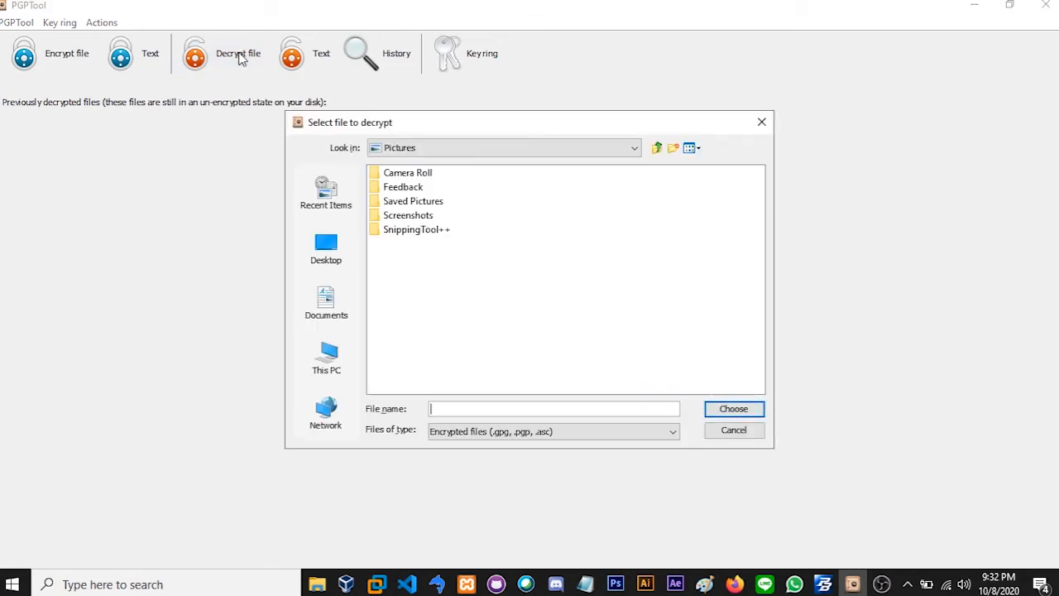
{"action": "left_click", "coordinate": [330, 360]}
{"action": "left_click", "coordinate": [407, 287]}
{"action": "double_click", "coordinate": [407, 285]}
{"action": "left_click_drag", "start_coordinate": [544, 388], "coordinate": [704, 400]}
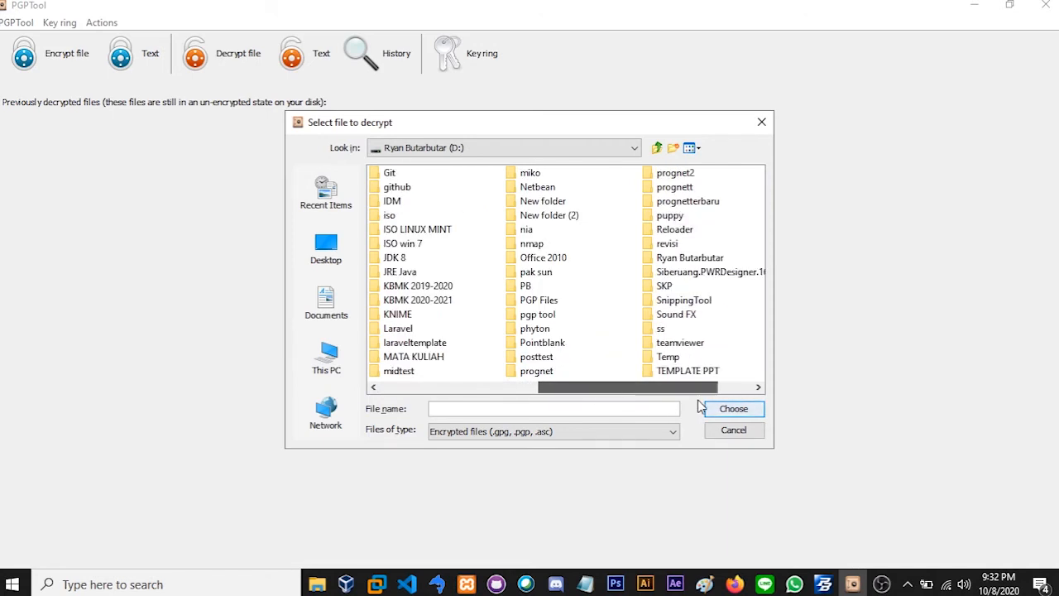
{"action": "double_click", "coordinate": [534, 300]}
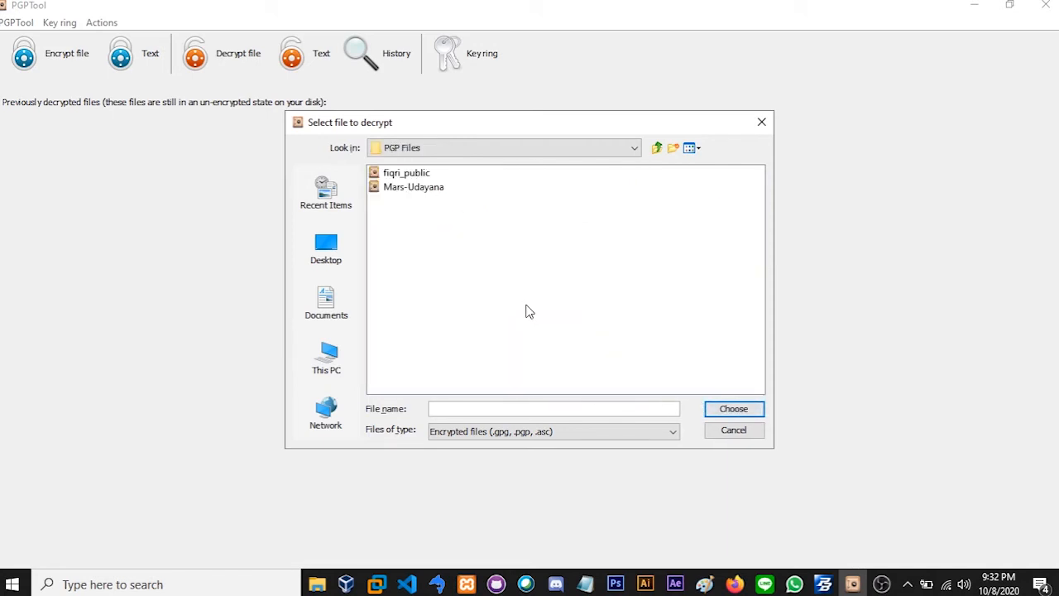
{"action": "left_click", "coordinate": [409, 188]}
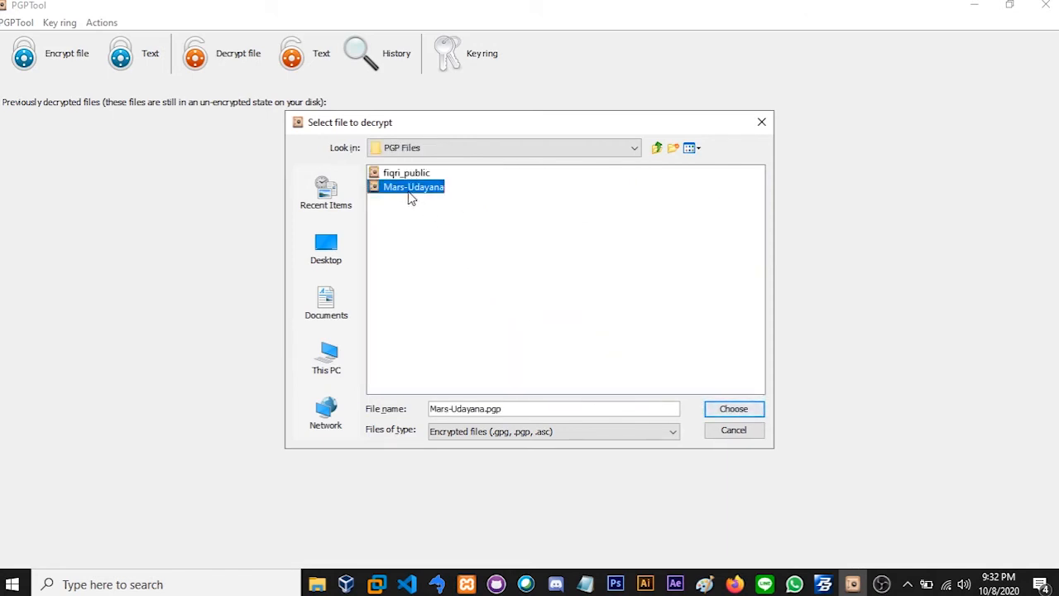
{"action": "left_click", "coordinate": [733, 409]}
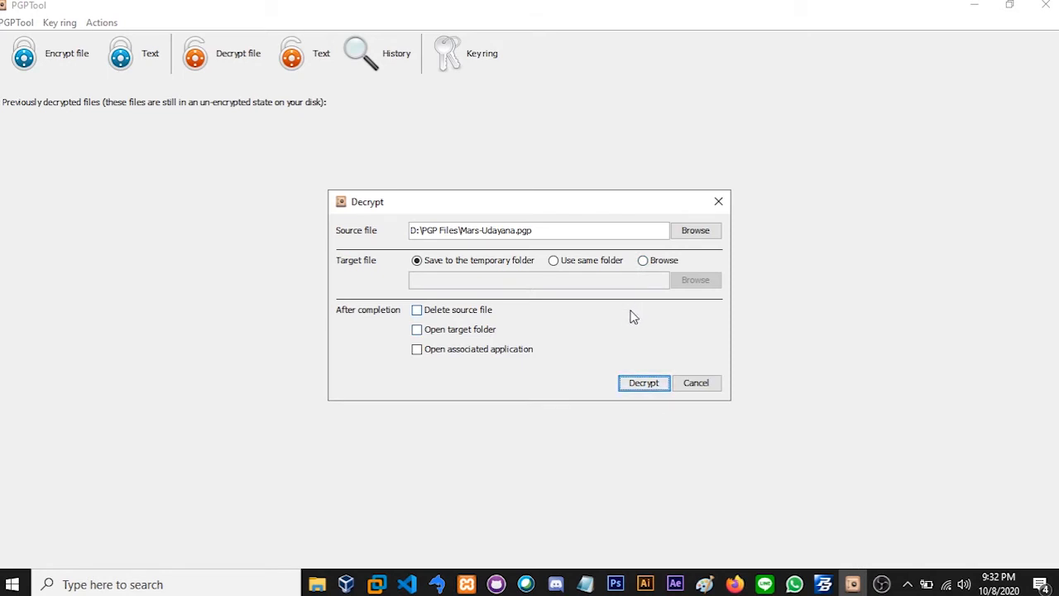
Decrypt the file to a browsed target, D:\PGP Files\Mars-Udayana.mp3, and dismiss the completion message.
{"action": "left_click", "coordinate": [644, 261]}
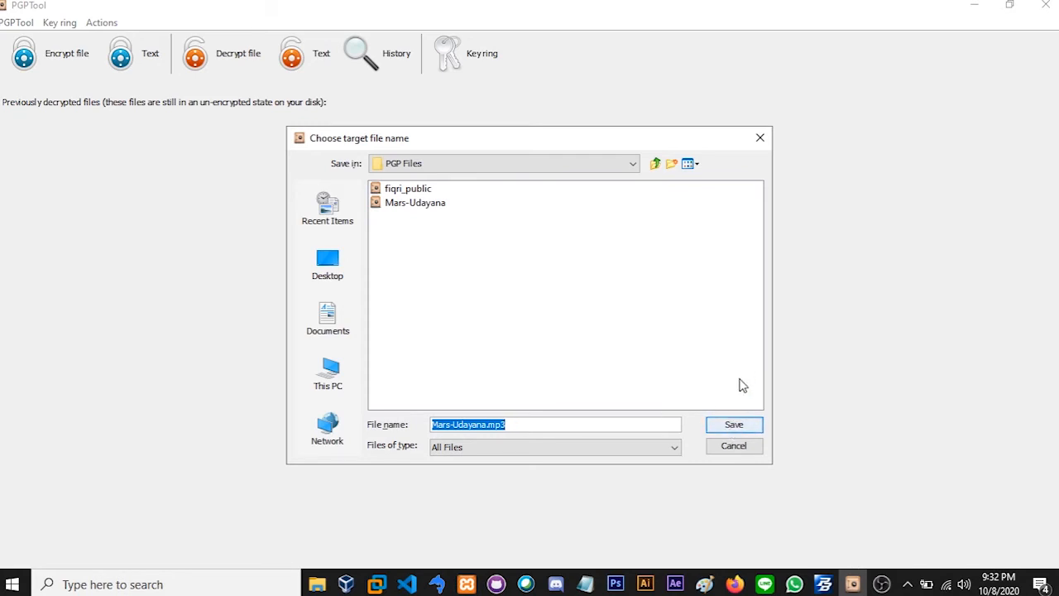
{"action": "left_click", "coordinate": [733, 426]}
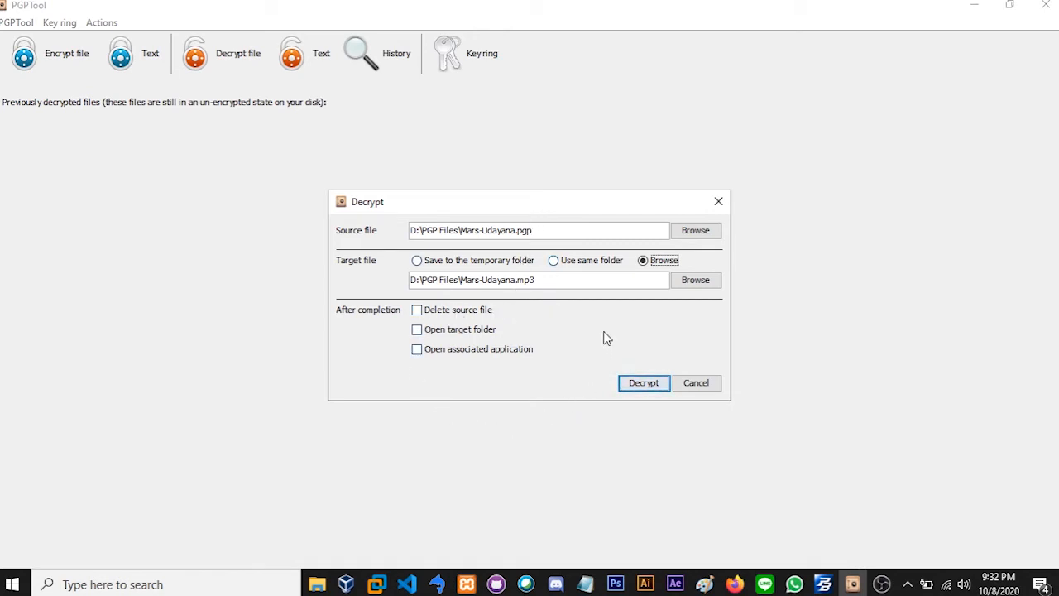
{"action": "left_click", "coordinate": [645, 386]}
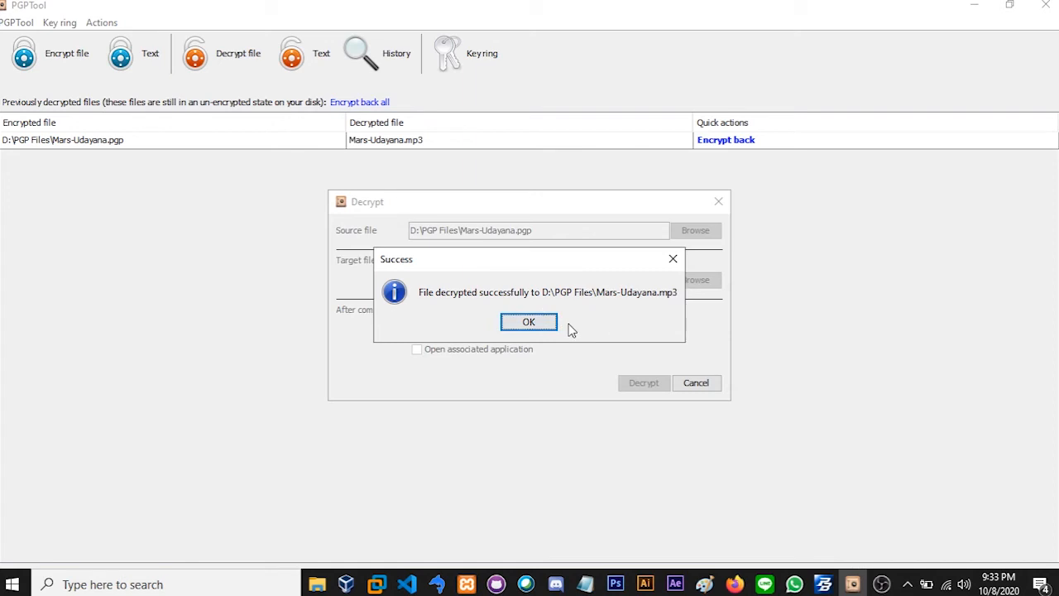
{"action": "left_click", "coordinate": [532, 327]}
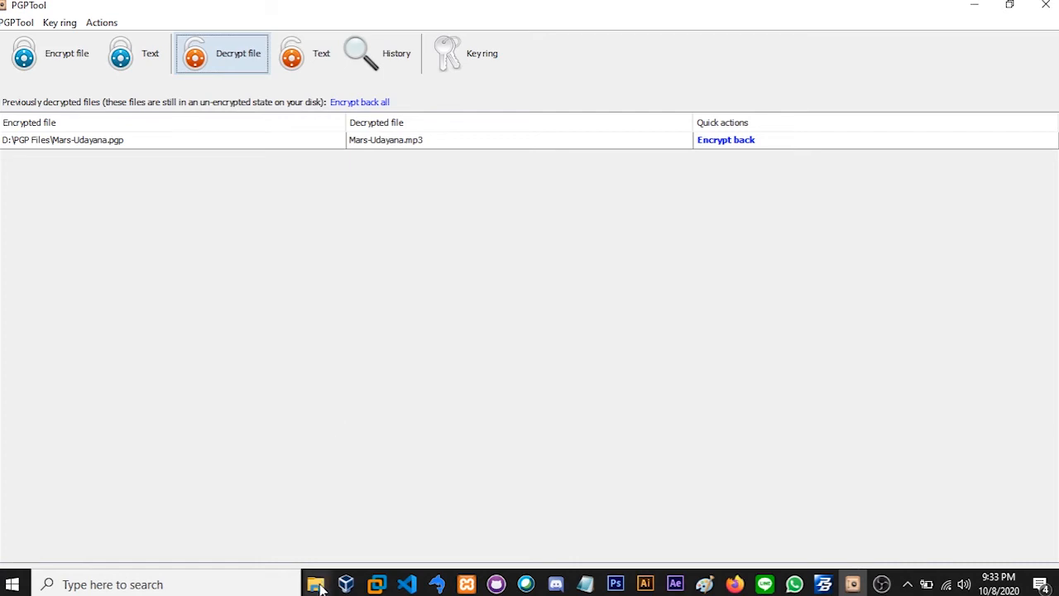
Play the decrypted Mars-Udayana MP3 from the PGP Files folder in File Explorer, close the player, and minimize the folder.
{"action": "mouse_move", "coordinate": [319, 586]}
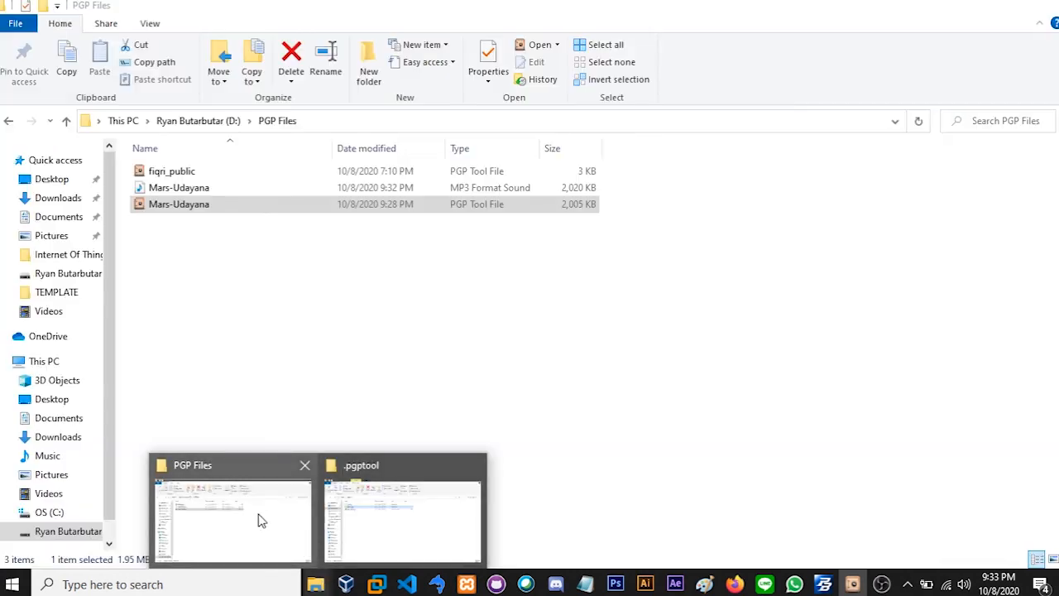
{"action": "left_click", "coordinate": [260, 519]}
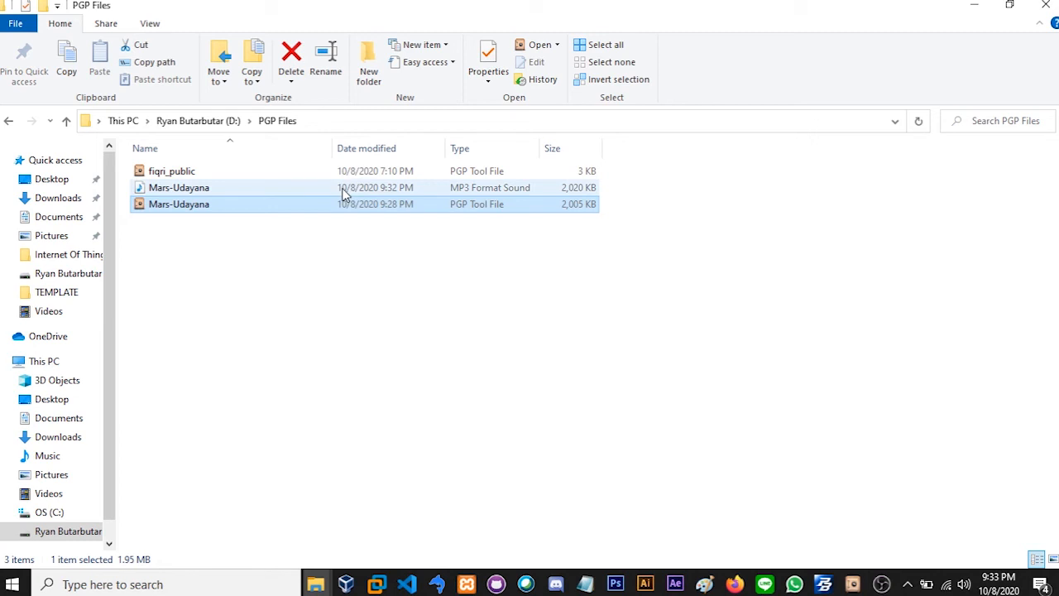
{"action": "left_click", "coordinate": [298, 192]}
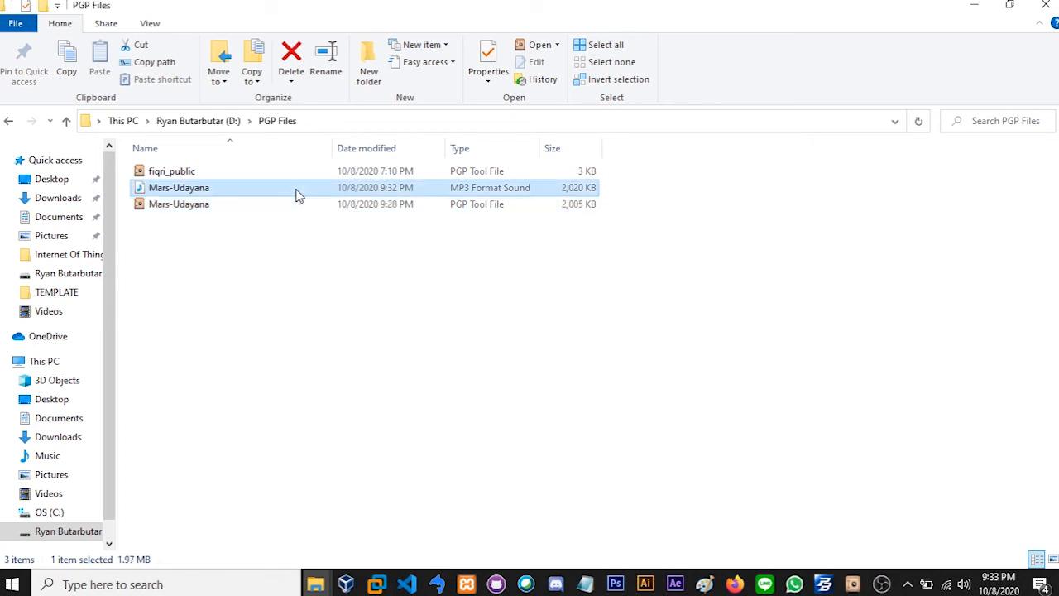
{"action": "double_click", "coordinate": [298, 192]}
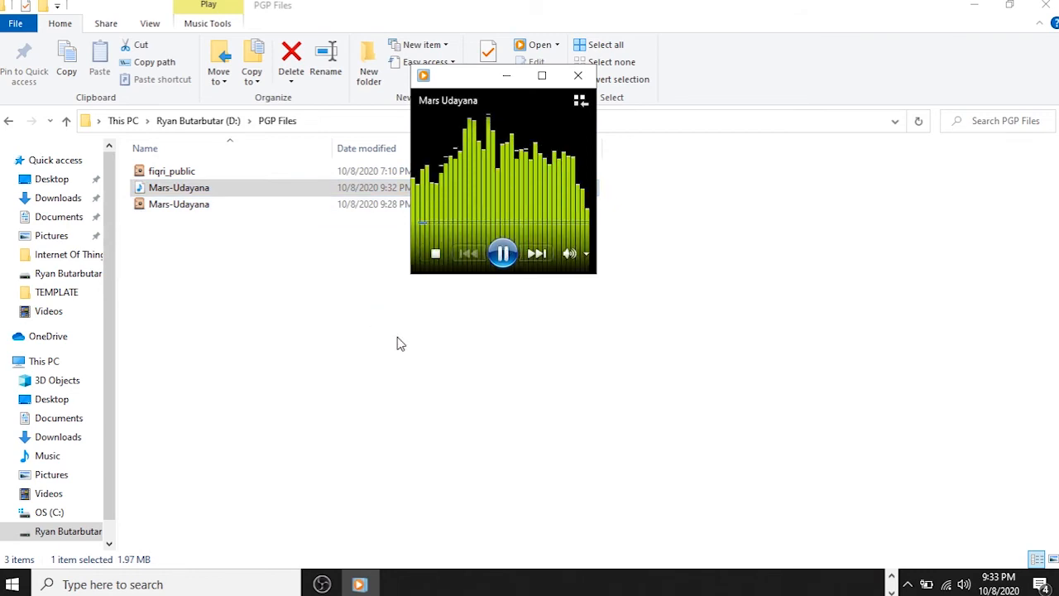
{"action": "left_click", "coordinate": [504, 254]}
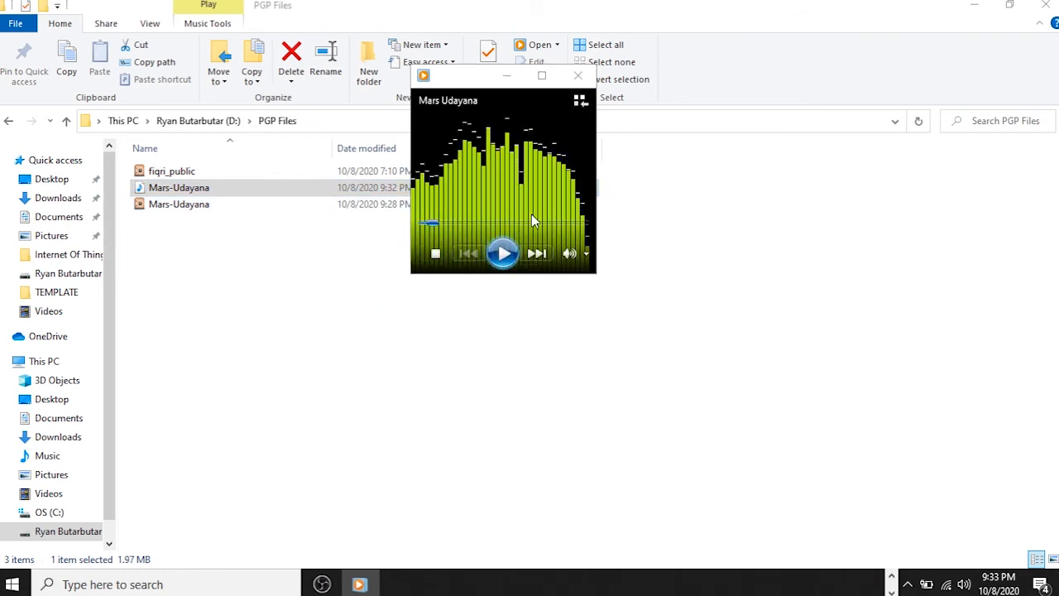
{"action": "left_click", "coordinate": [578, 78]}
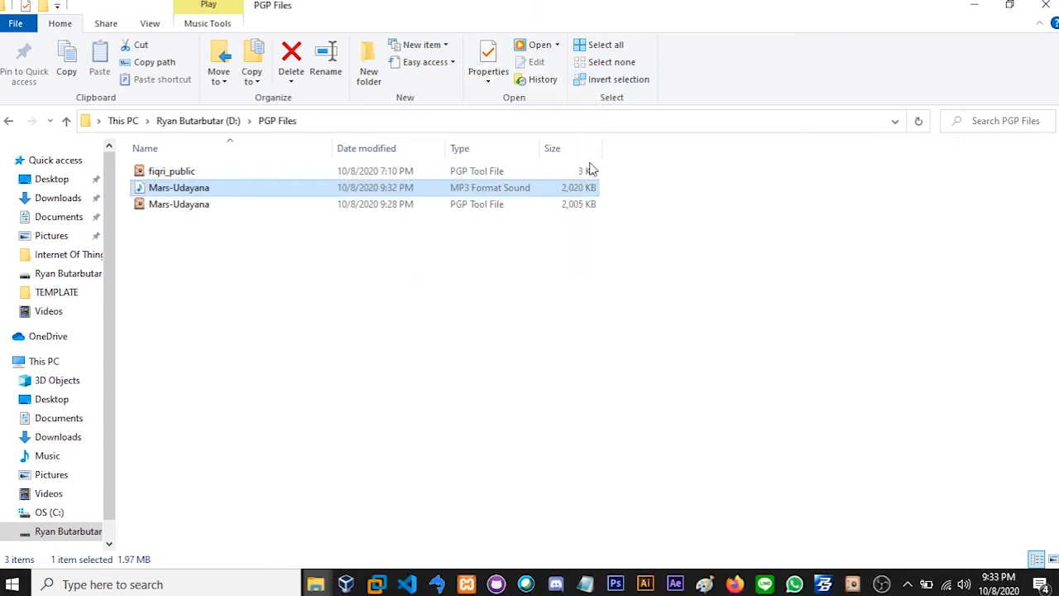
{"action": "left_click", "coordinate": [975, 10]}
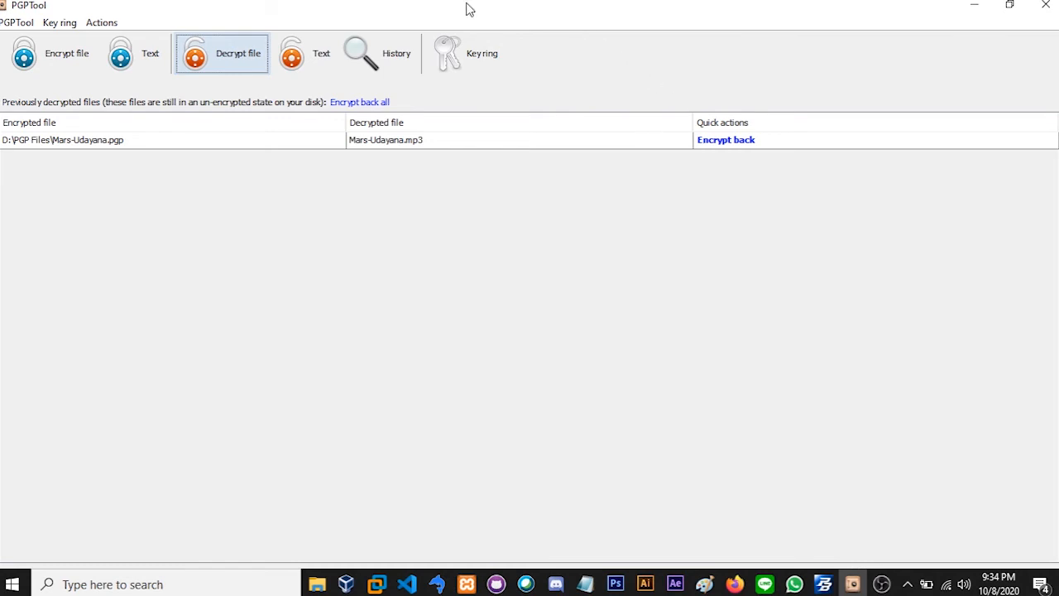
Encrypt the text "Terimakasih File sudah diterima" for the first listed recipient only, and copy the encrypted text to the clipboard.
{"action": "left_click", "coordinate": [122, 60]}
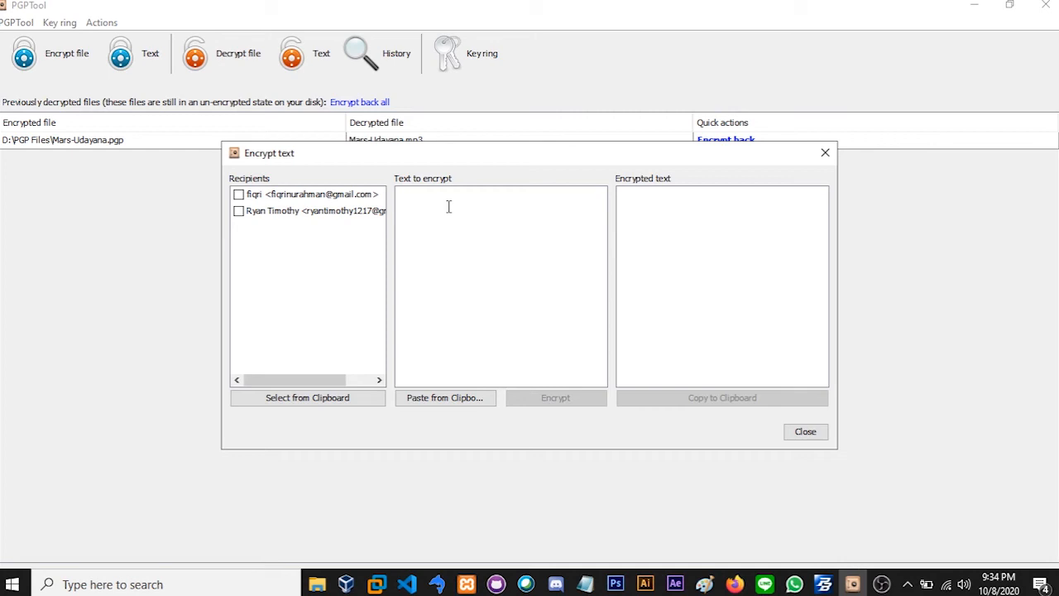
{"action": "type", "text": "akas"}
{"action": "left_click", "coordinate": [240, 197]}
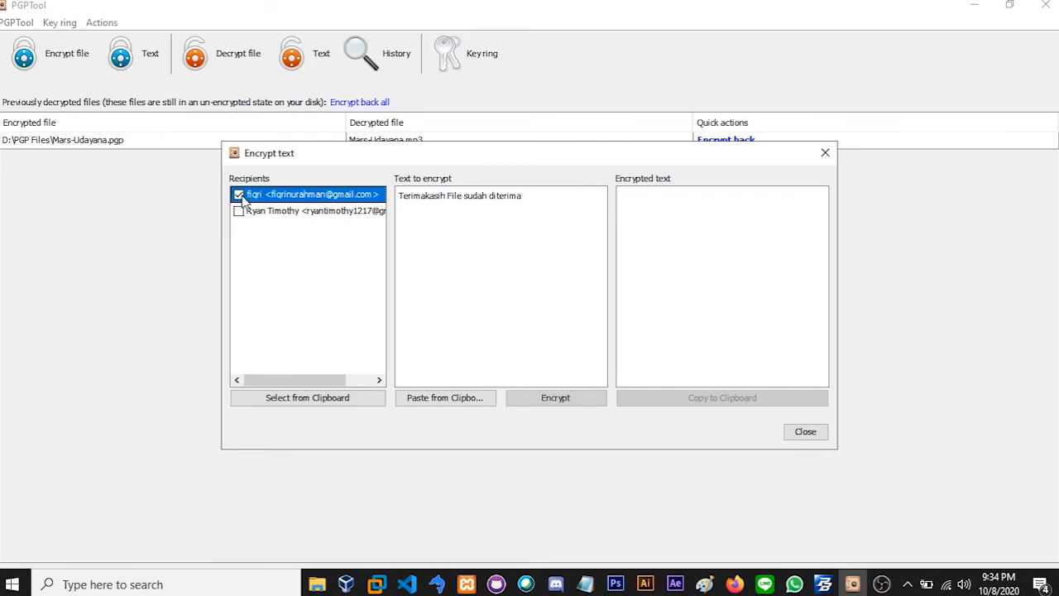
{"action": "left_click", "coordinate": [563, 400]}
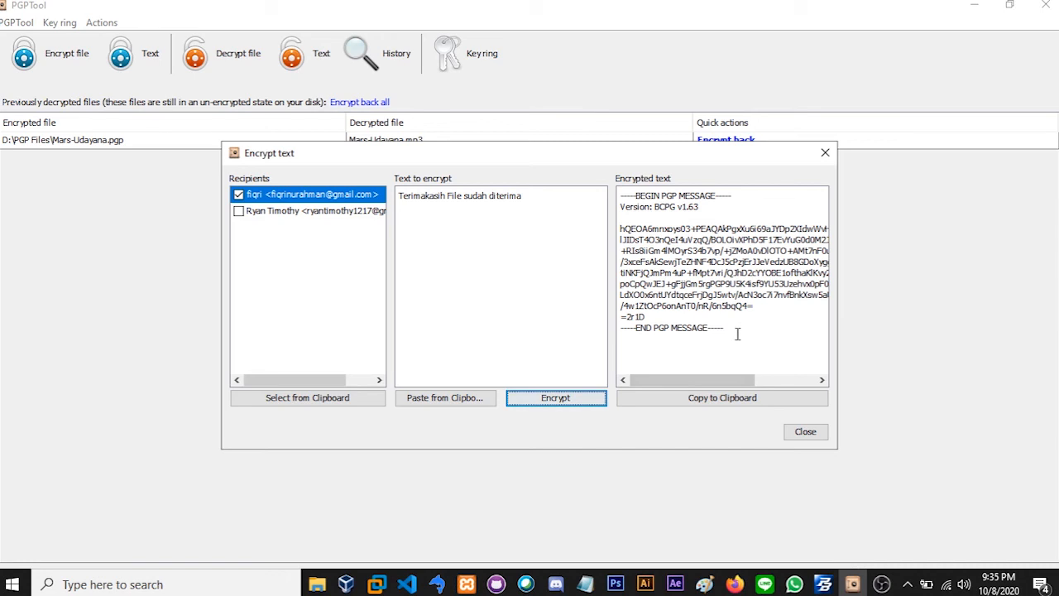
{"action": "left_click", "coordinate": [742, 406]}
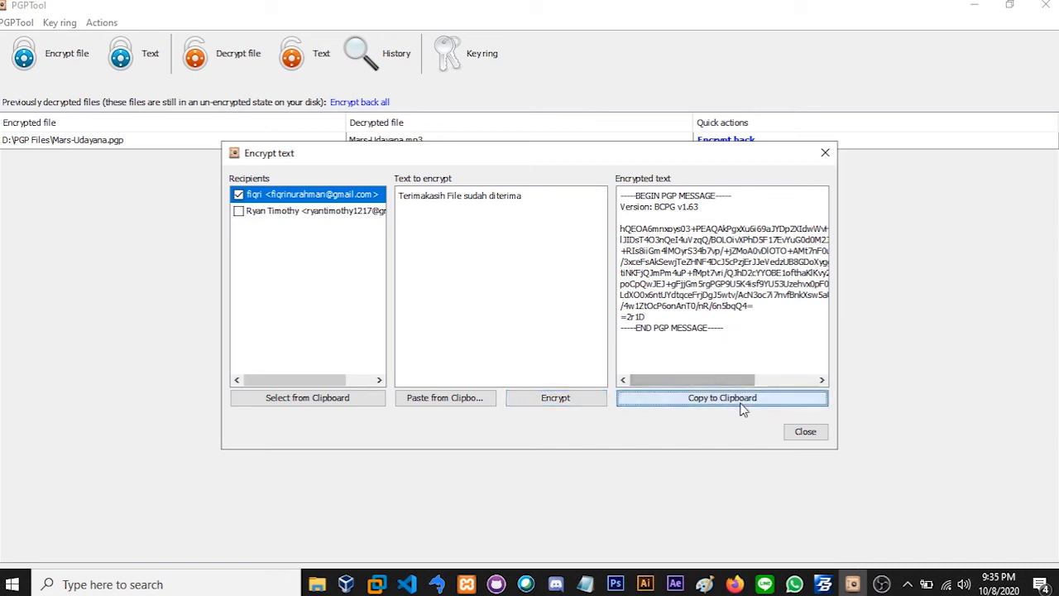
{"action": "left_click", "coordinate": [804, 434]}
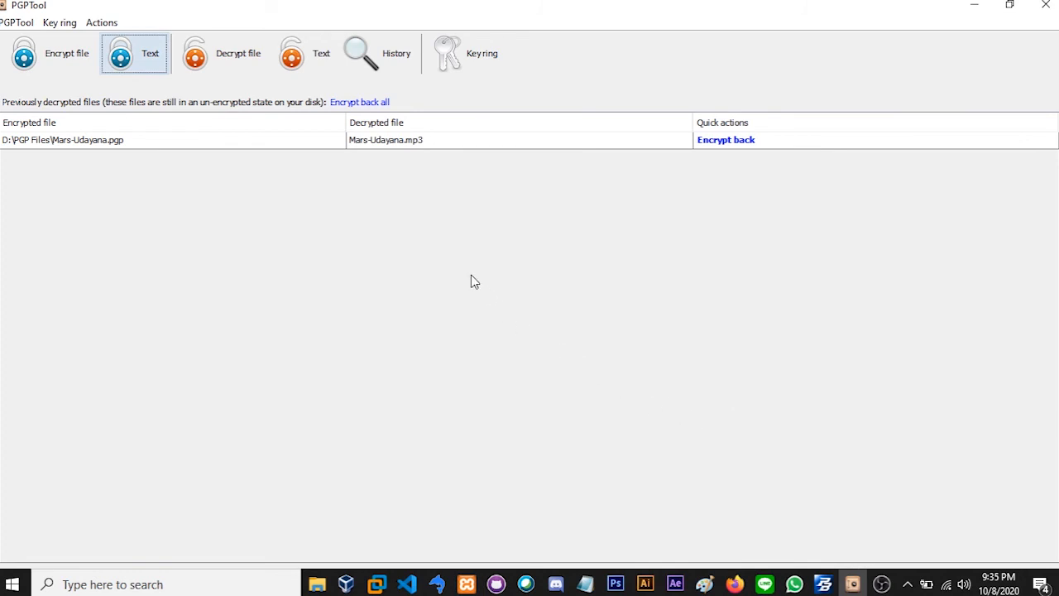
Open the copied encrypted message for text decryption and check whether a private key in the key ring suits it.
{"action": "left_click", "coordinate": [318, 58]}
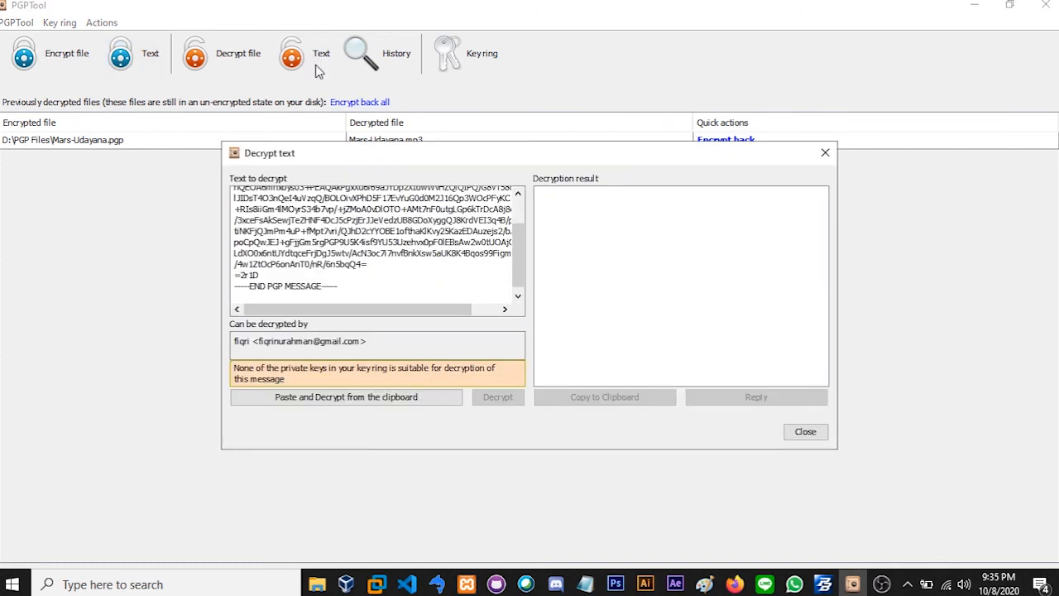
{"action": "key", "text": "ctrl+a"}
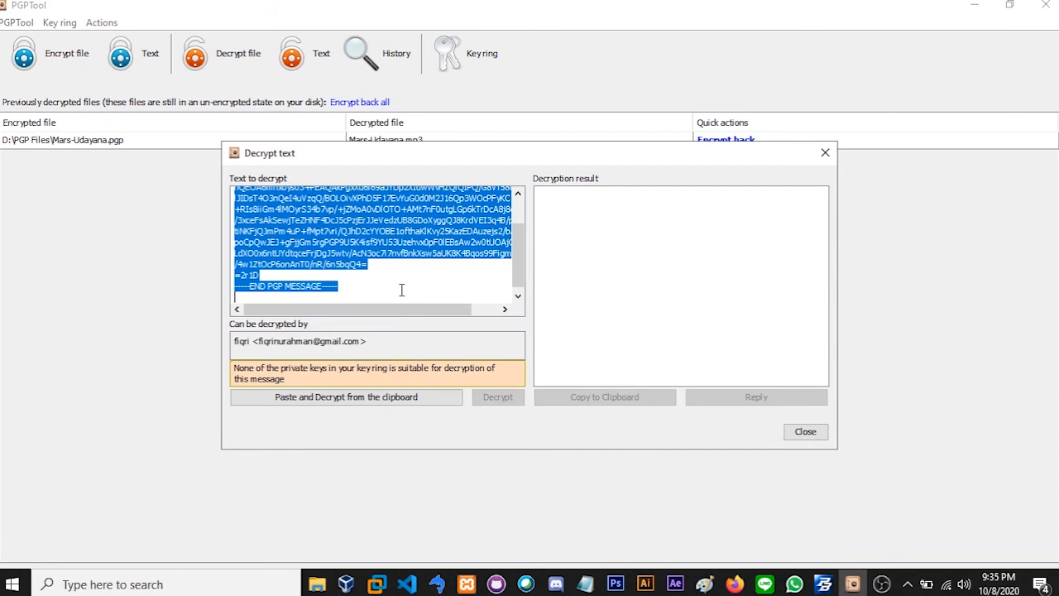
{"action": "left_click", "coordinate": [401, 290]}
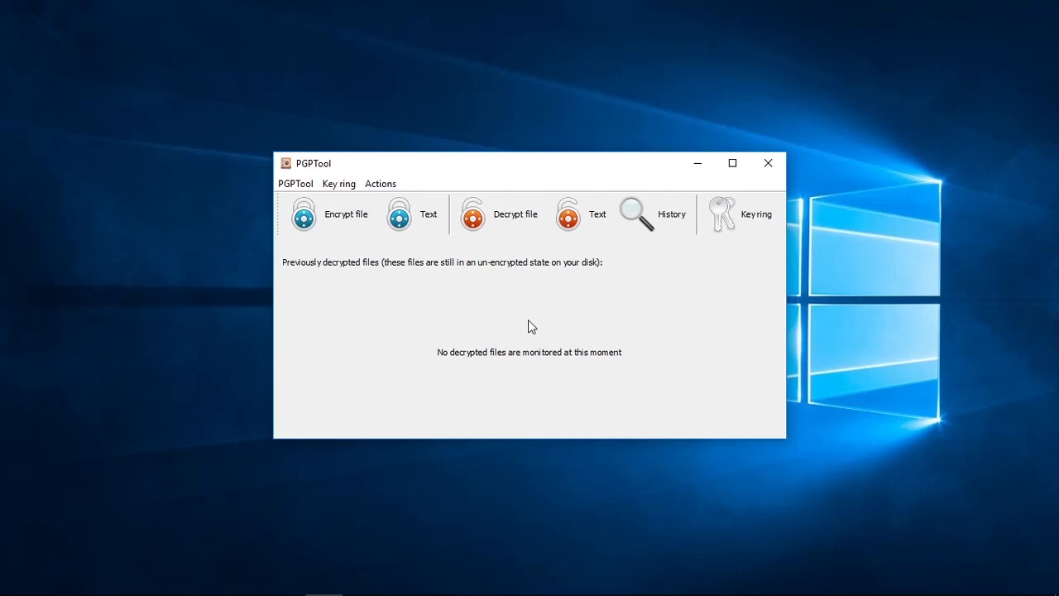
Switch to File Explorer, copy the entire PGP message from pesan.txt in the PGP files folder, and minimize the windows.
{"action": "left_click", "coordinate": [57, 577]}
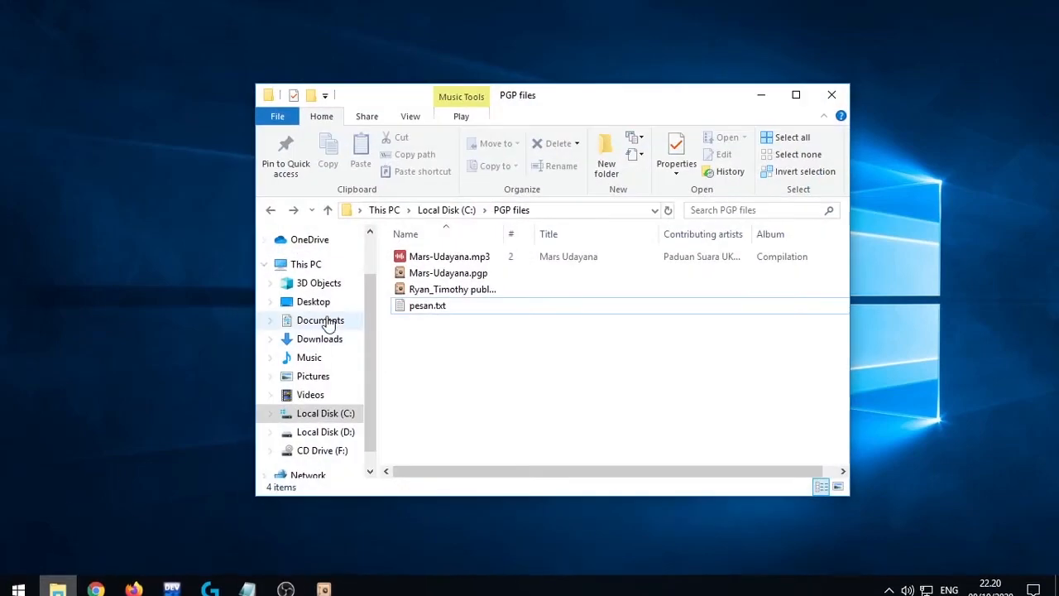
{"action": "left_click", "coordinate": [426, 308]}
{"action": "double_click", "coordinate": [427, 307]}
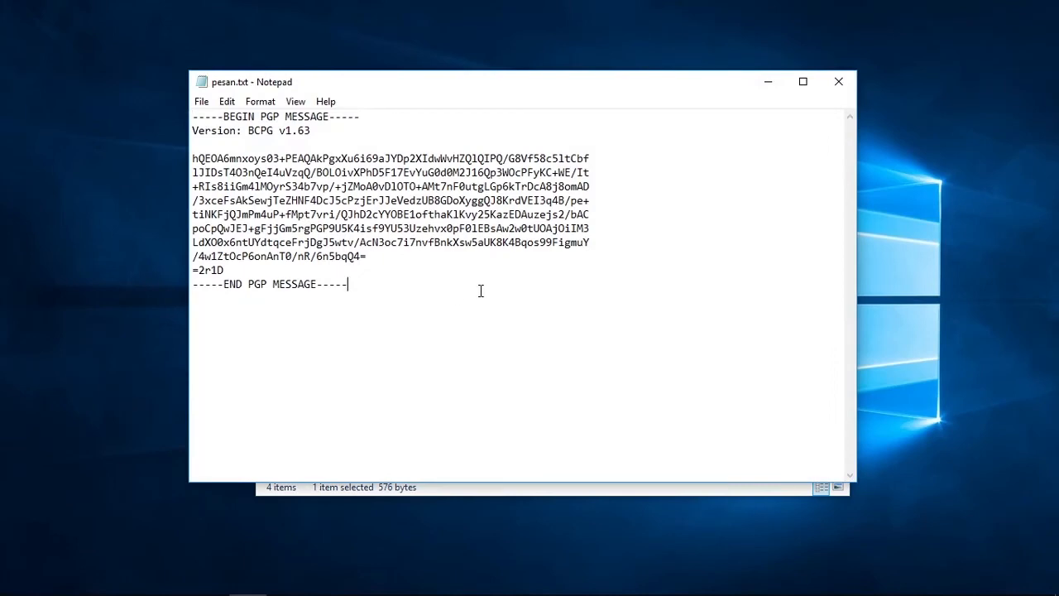
{"action": "key", "text": "ctrl+a"}
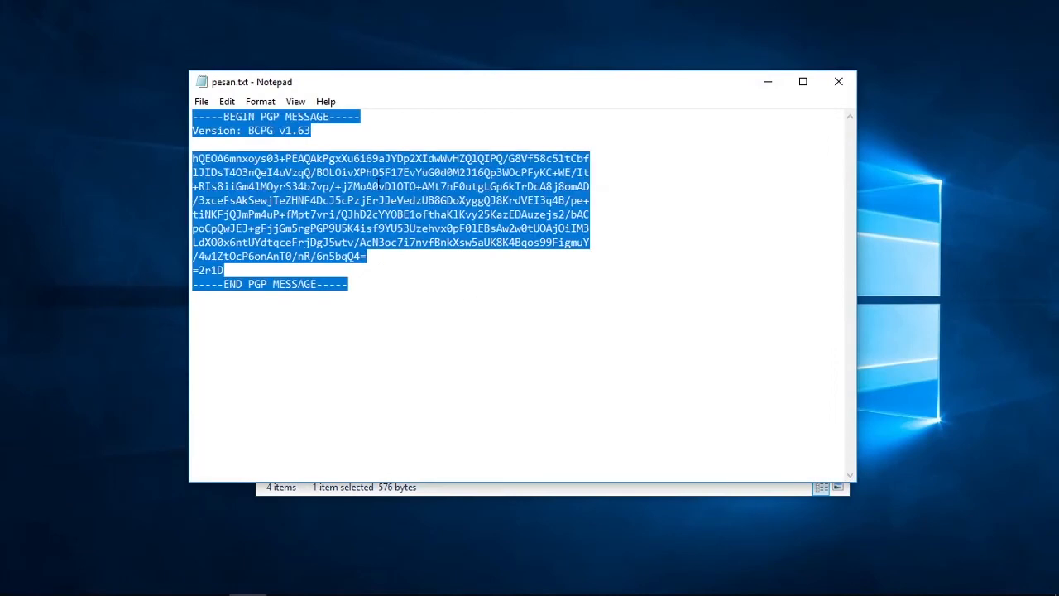
{"action": "left_click", "coordinate": [767, 83]}
{"action": "left_click", "coordinate": [770, 99]}
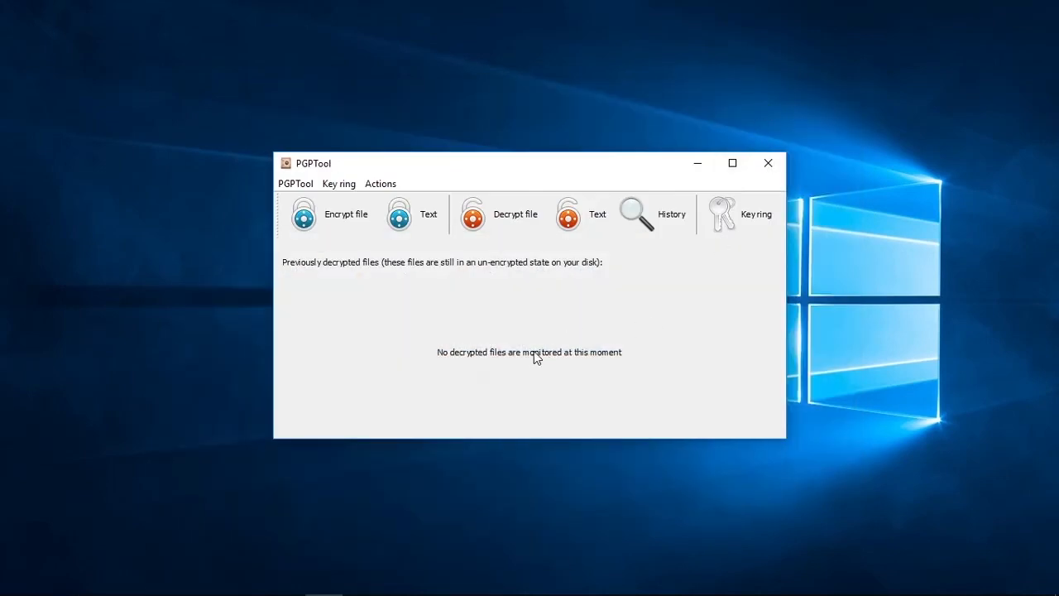
Open text decryption in PGPTool and paste the PGP message from pesan.txt in place of the existing text to decrypt.
{"action": "left_click", "coordinate": [586, 222]}
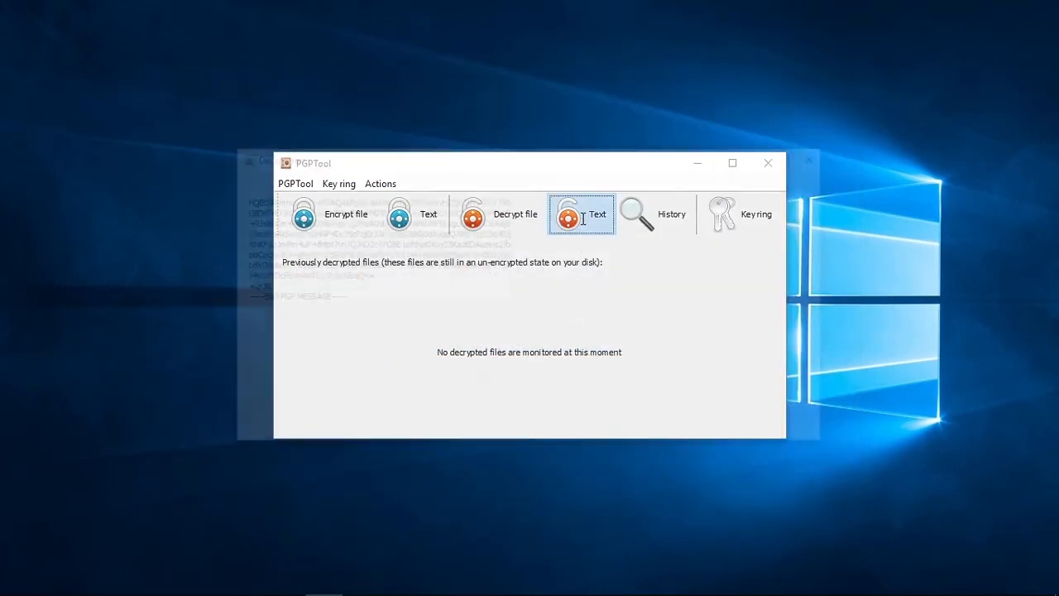
{"action": "scroll", "coordinate": [372, 290], "scroll_direction": "up", "scroll_amount": 1}
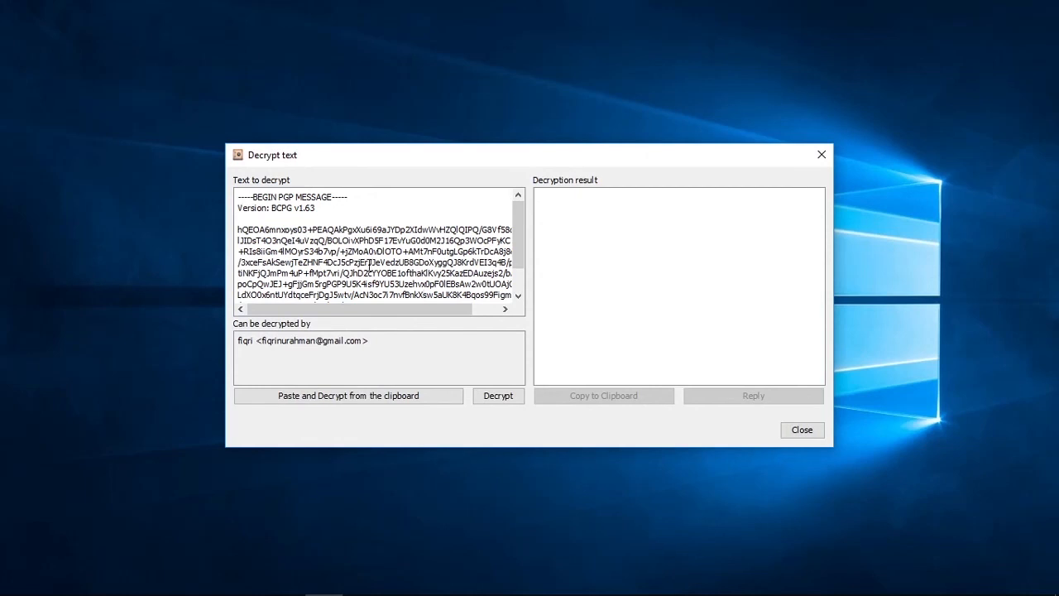
{"action": "scroll", "coordinate": [369, 265], "scroll_direction": "down", "scroll_amount": 1}
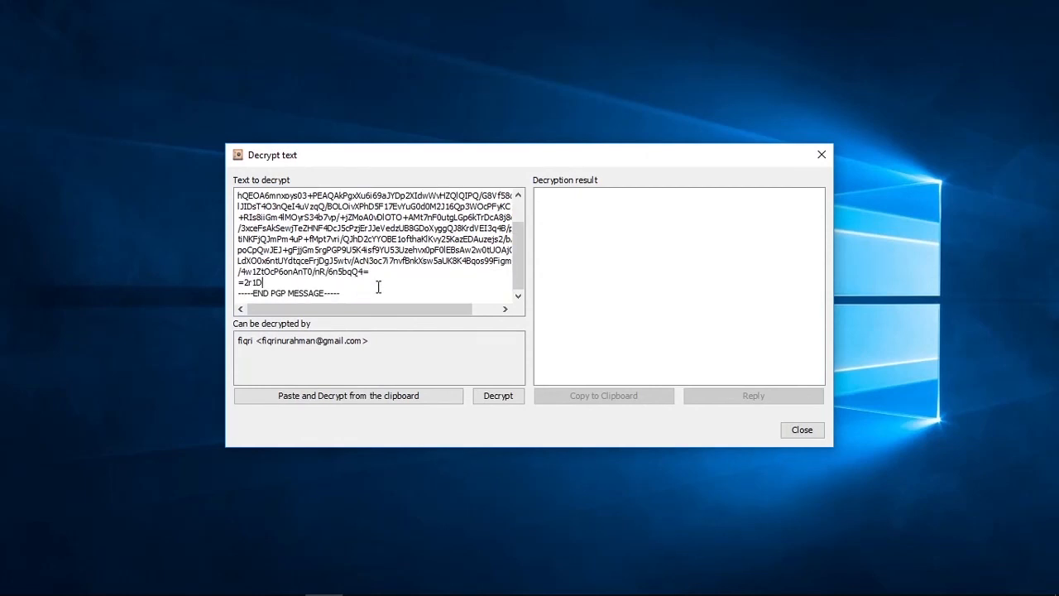
{"action": "key", "text": "ctrl+a"}
{"action": "key", "text": "ctrl+x"}
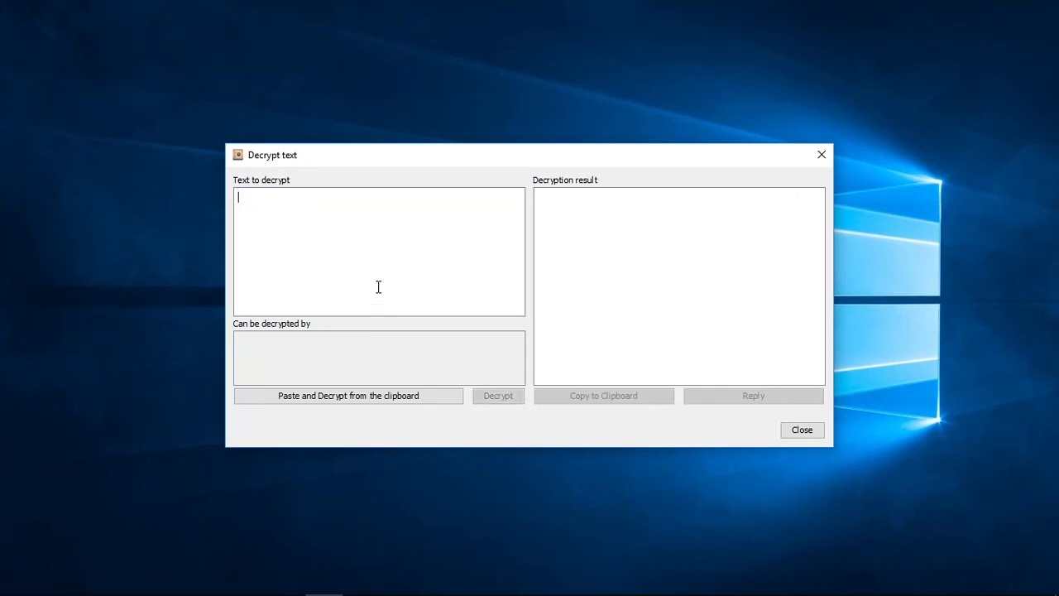
{"action": "key", "text": "ctrl+v"}
{"action": "scroll", "coordinate": [378, 287], "scroll_direction": "up", "scroll_amount": 1}
{"action": "scroll", "coordinate": [362, 271], "scroll_direction": "down", "scroll_amount": 1}
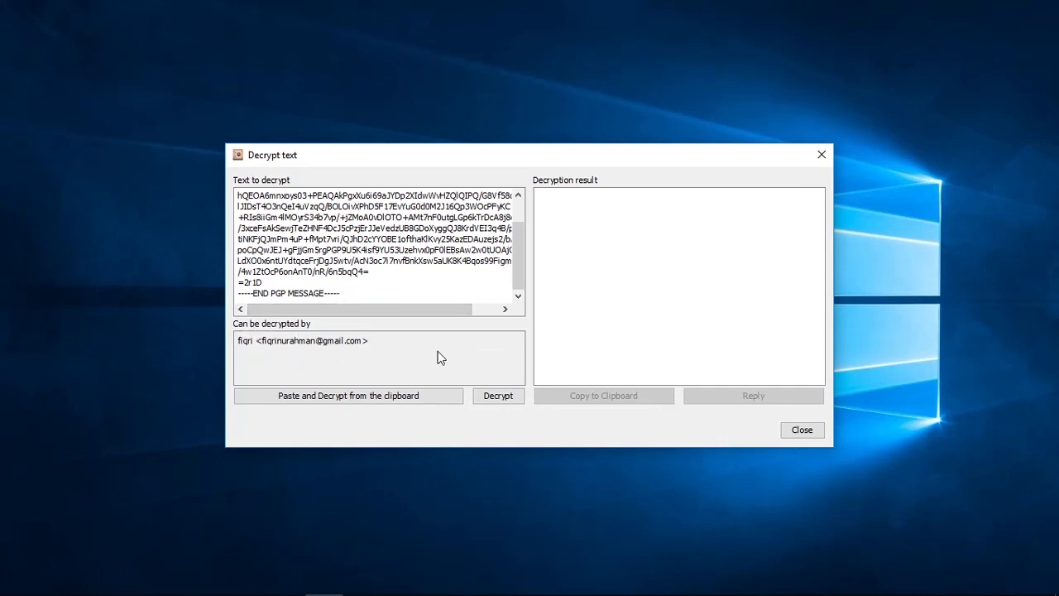
Decrypt the pasted PGP message, entering the private key's password.
{"action": "left_click", "coordinate": [503, 396]}
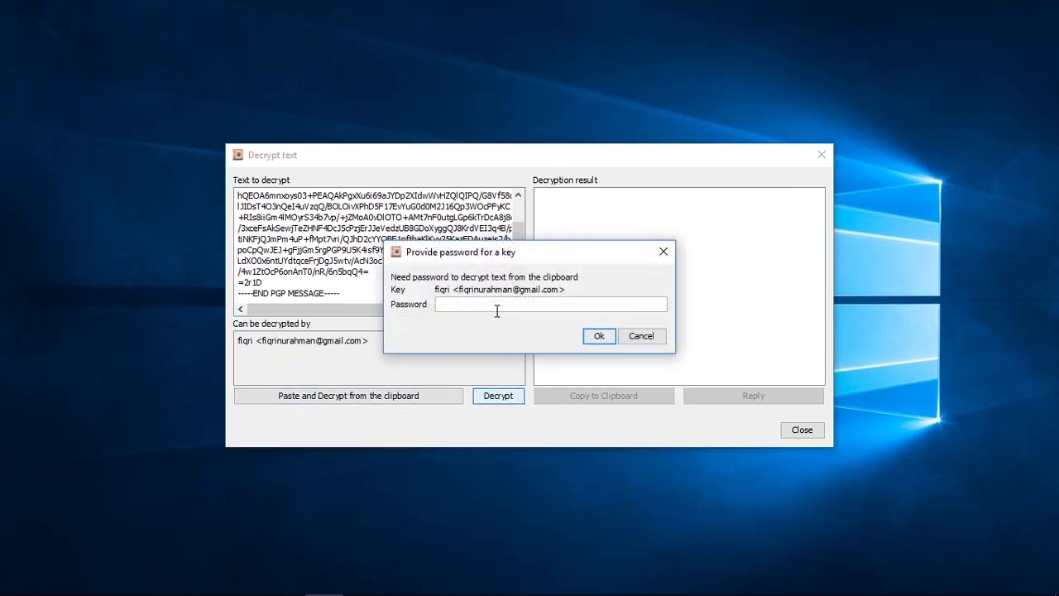
{"action": "type", "text": "•••••••••"}
{"action": "left_click", "coordinate": [600, 336]}
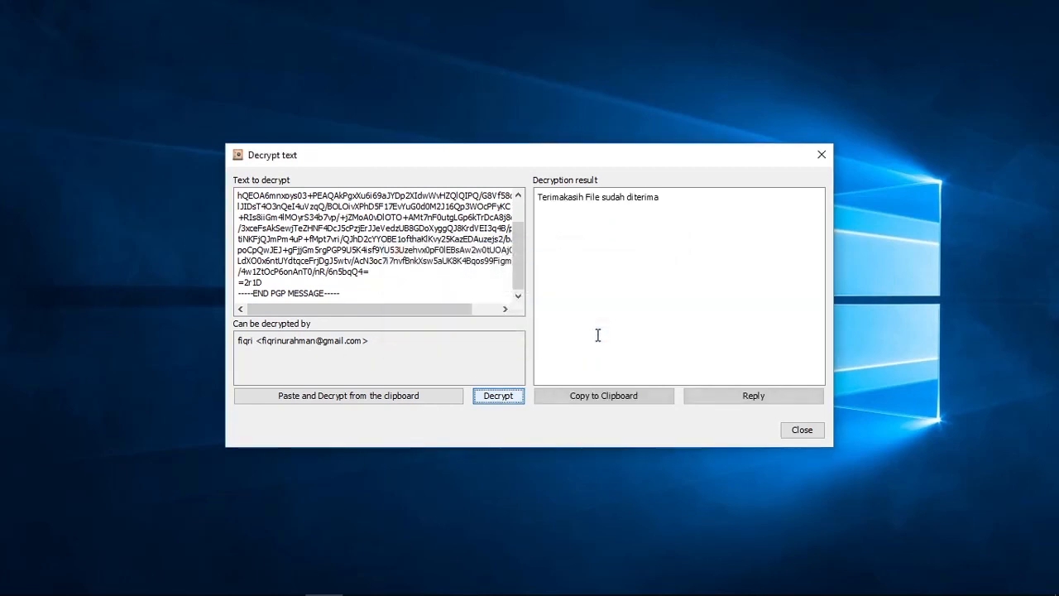